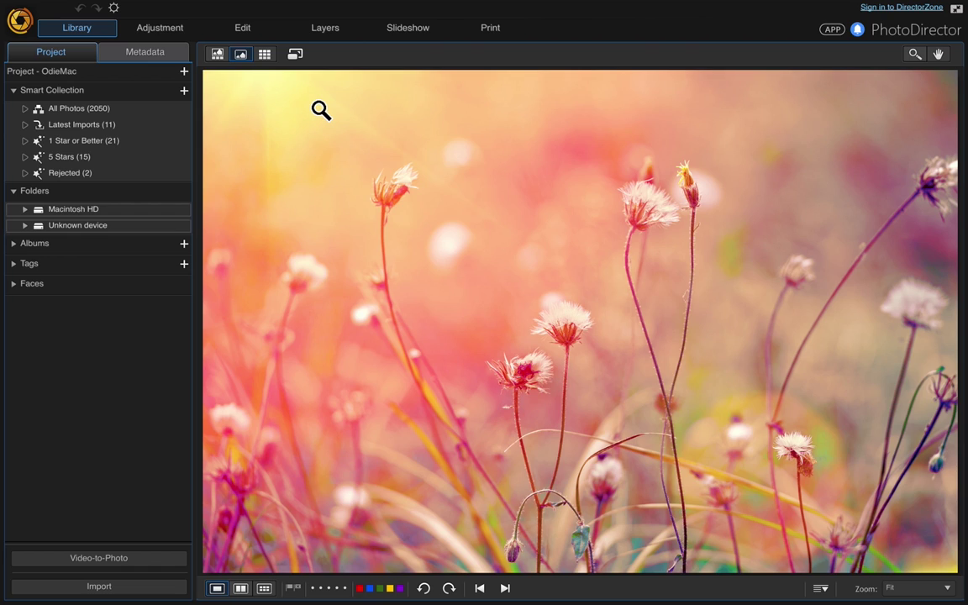
- Switch to the Layers module and bring up the options for adding a new layer
{"action": "left_click", "coordinate": [325, 29]}
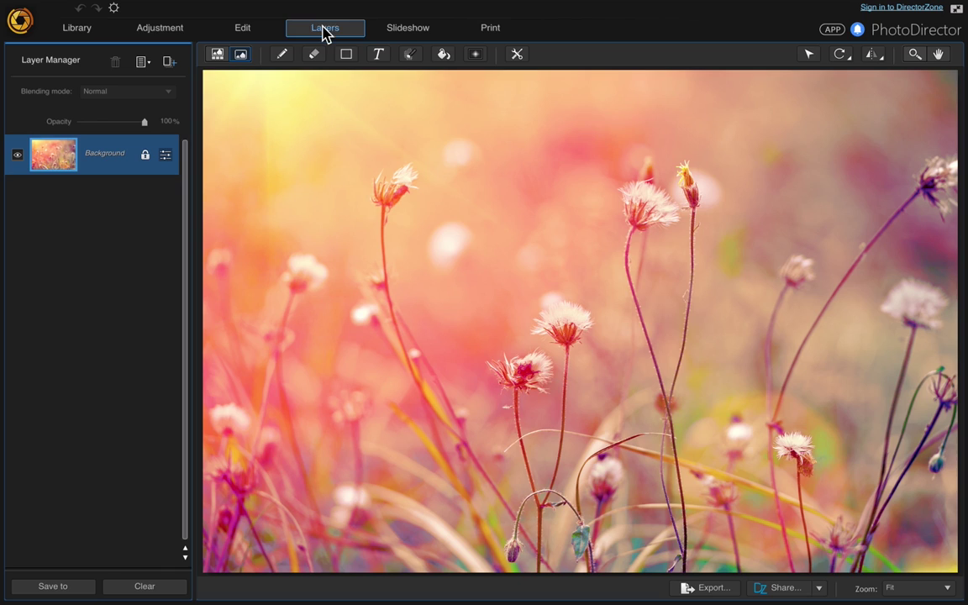
{"action": "left_click", "coordinate": [172, 65]}
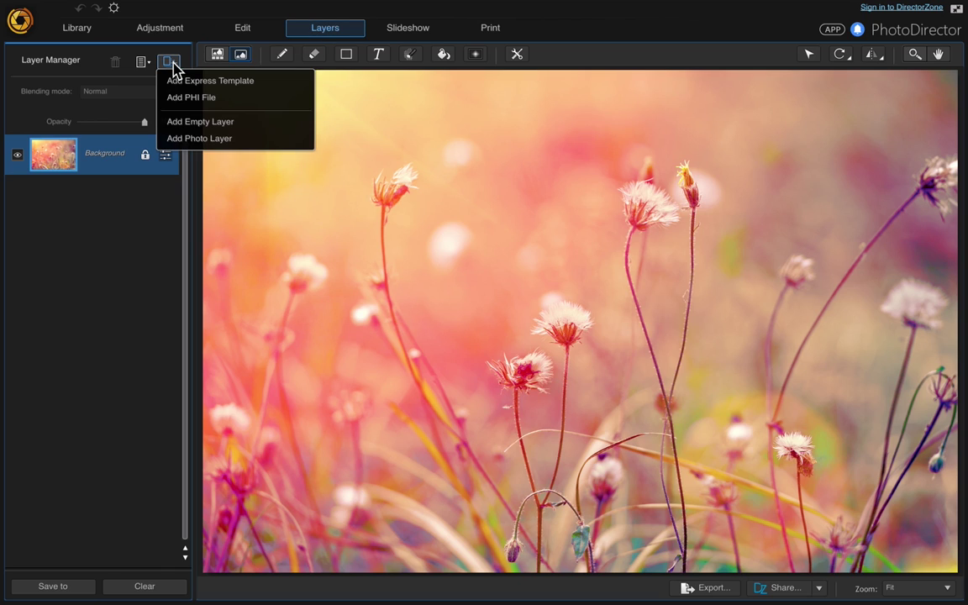
- Add Astel 01.jpg from disk as a photo layer above the flower background
{"action": "left_click", "coordinate": [254, 140]}
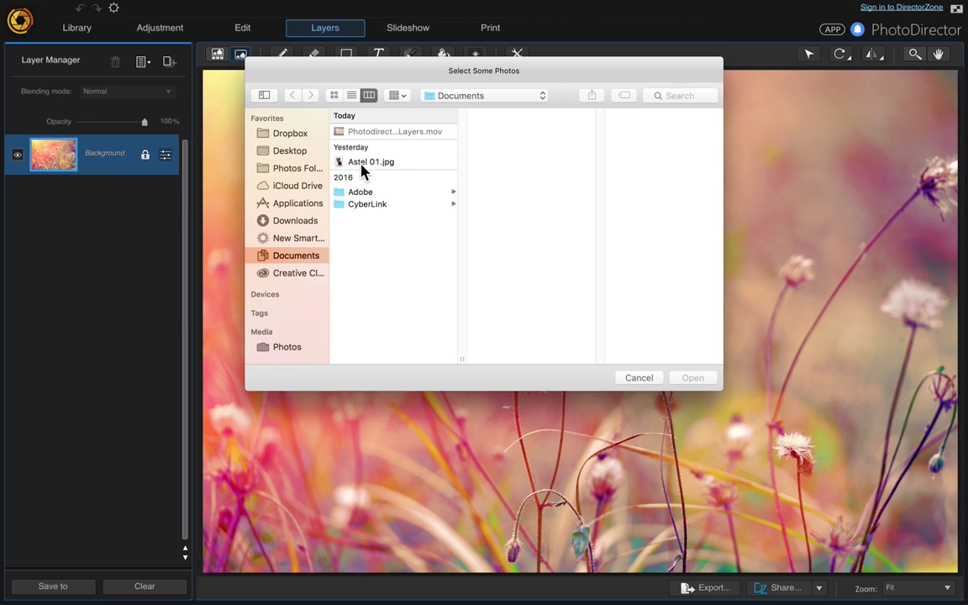
{"action": "double_click", "coordinate": [362, 165]}
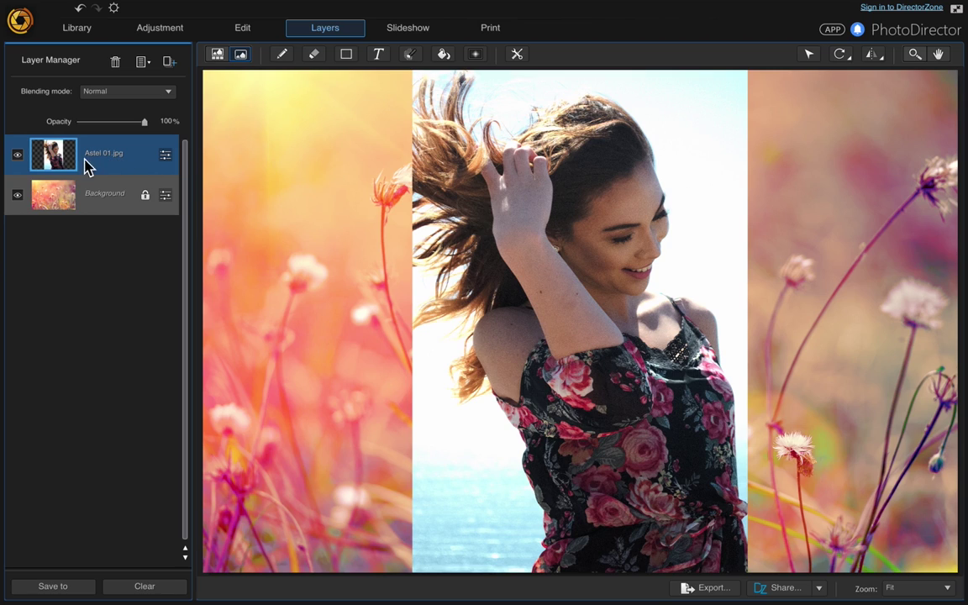
- Make the Astel 01.jpg layer active and turn on the Select area tool
{"action": "left_click", "coordinate": [74, 200]}
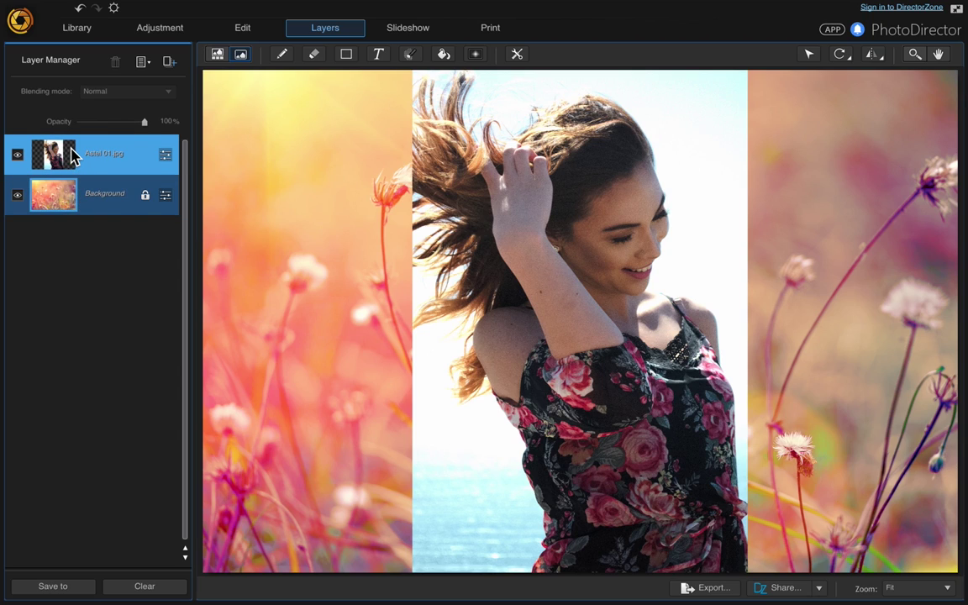
{"action": "left_click", "coordinate": [73, 156]}
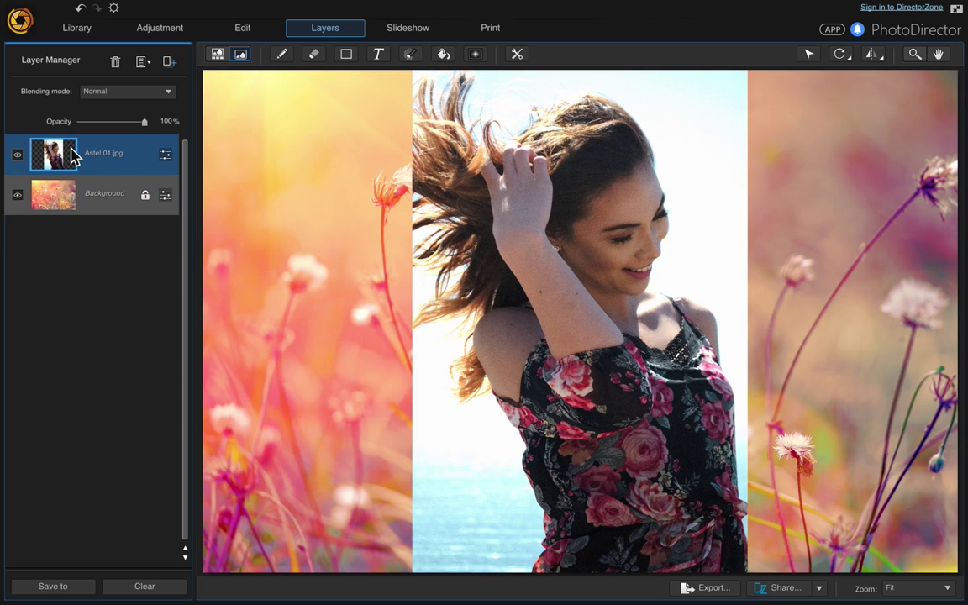
{"action": "left_click", "coordinate": [410, 56]}
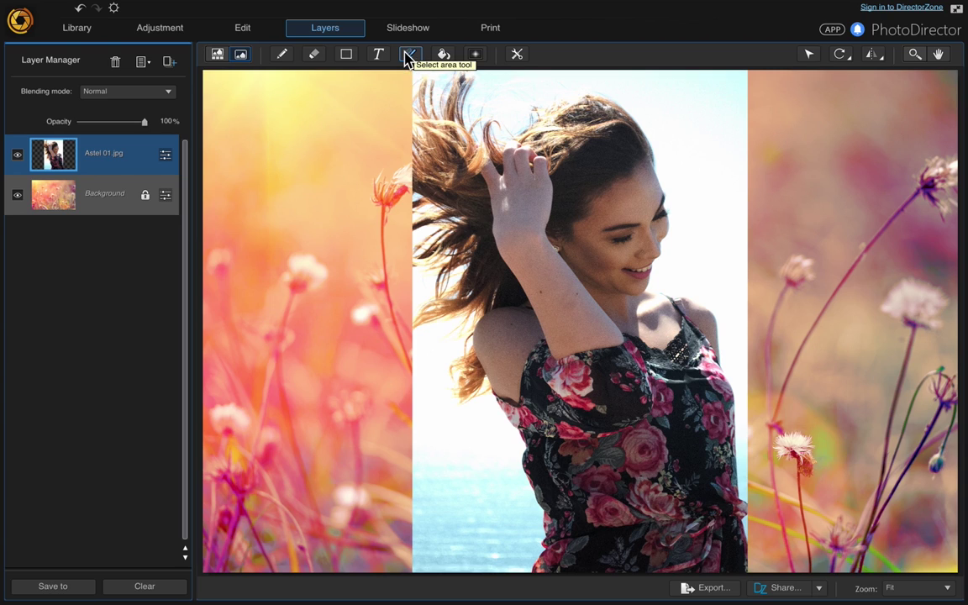
{"action": "left_click", "coordinate": [409, 56]}
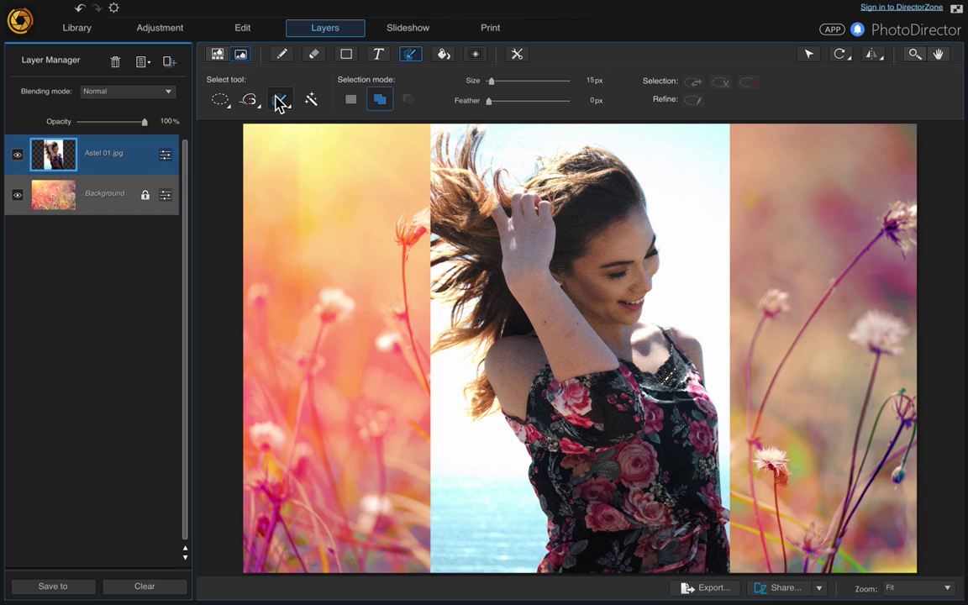
- With the smart brush, select the white sky to the right of her hair
{"action": "left_click", "coordinate": [281, 102]}
{"action": "scroll", "coordinate": [664, 163], "scroll_direction": "up", "scroll_amount": 3}
{"action": "scroll", "coordinate": [672, 158], "scroll_direction": "up", "scroll_amount": 3}
{"action": "scroll", "coordinate": [667, 149], "scroll_direction": "up", "scroll_amount": 3}
{"action": "scroll", "coordinate": [498, 81], "scroll_direction": "down", "scroll_amount": 2}
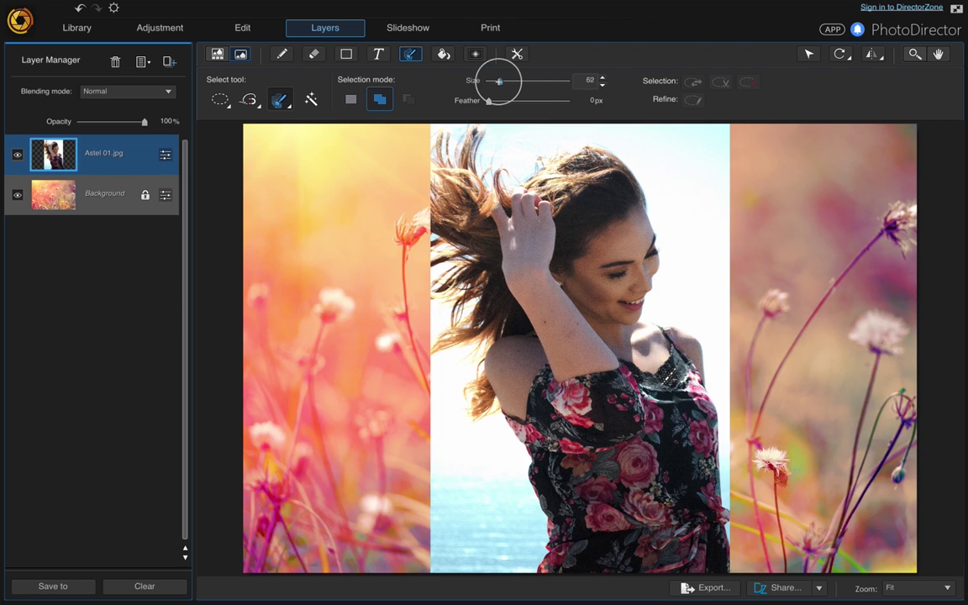
{"action": "scroll", "coordinate": [497, 82], "scroll_direction": "down", "scroll_amount": 2}
{"action": "scroll", "coordinate": [498, 81], "scroll_direction": "down", "scroll_amount": 2}
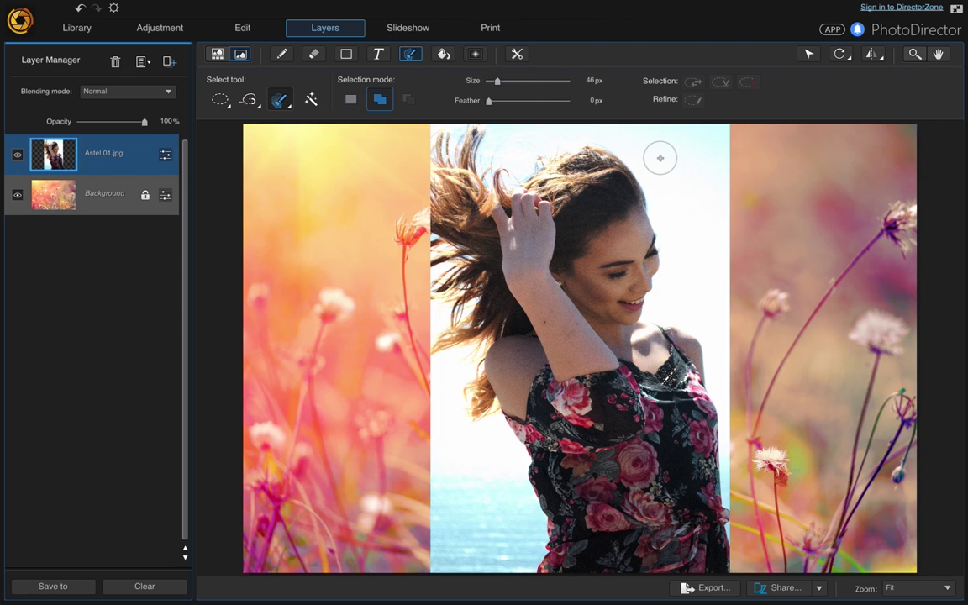
{"action": "mouse_move", "coordinate": [663, 146]}
{"action": "left_mouse_down"}
{"action": "mouse_move", "coordinate": [700, 168]}
{"action": "mouse_move", "coordinate": [719, 233]}
{"action": "left_mouse_up"}
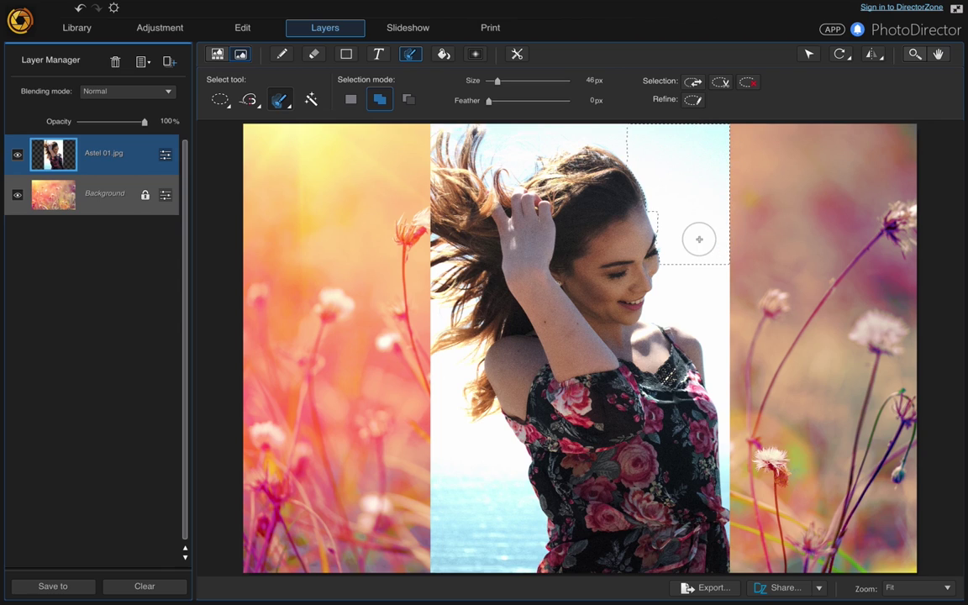
- Extend the sky selection down beside her face, with a 21px brush
{"action": "scroll", "coordinate": [653, 216], "scroll_direction": "down", "scroll_amount": 2}
{"action": "scroll", "coordinate": [668, 231], "scroll_direction": "down", "scroll_amount": 6}
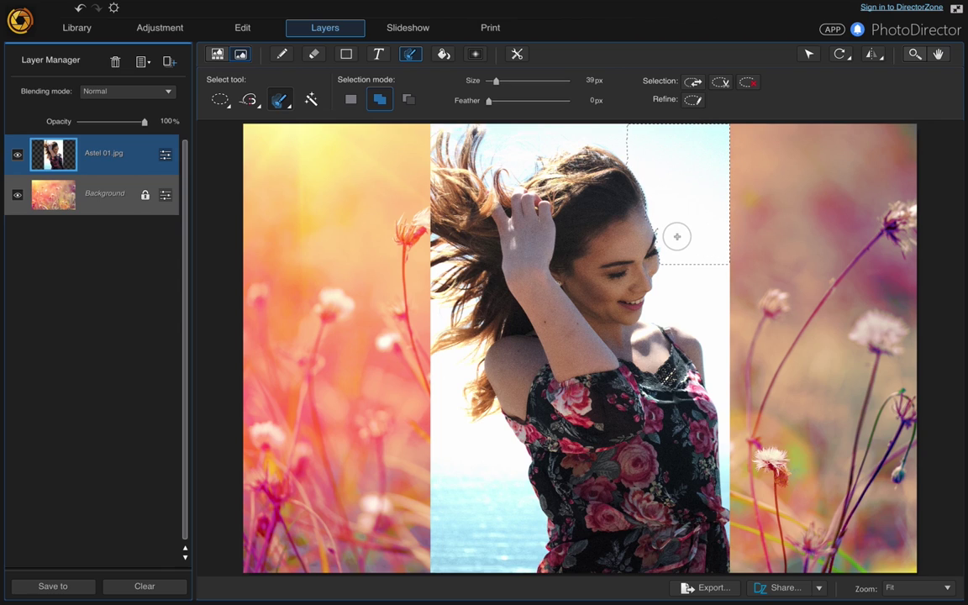
{"action": "scroll", "coordinate": [657, 230], "scroll_direction": "down", "scroll_amount": 1}
{"action": "scroll", "coordinate": [687, 275], "scroll_direction": "up", "scroll_amount": 6}
{"action": "mouse_move", "coordinate": [696, 264]}
{"action": "left_mouse_down"}
{"action": "mouse_move", "coordinate": [708, 283]}
{"action": "mouse_move", "coordinate": [677, 332]}
{"action": "left_mouse_up"}
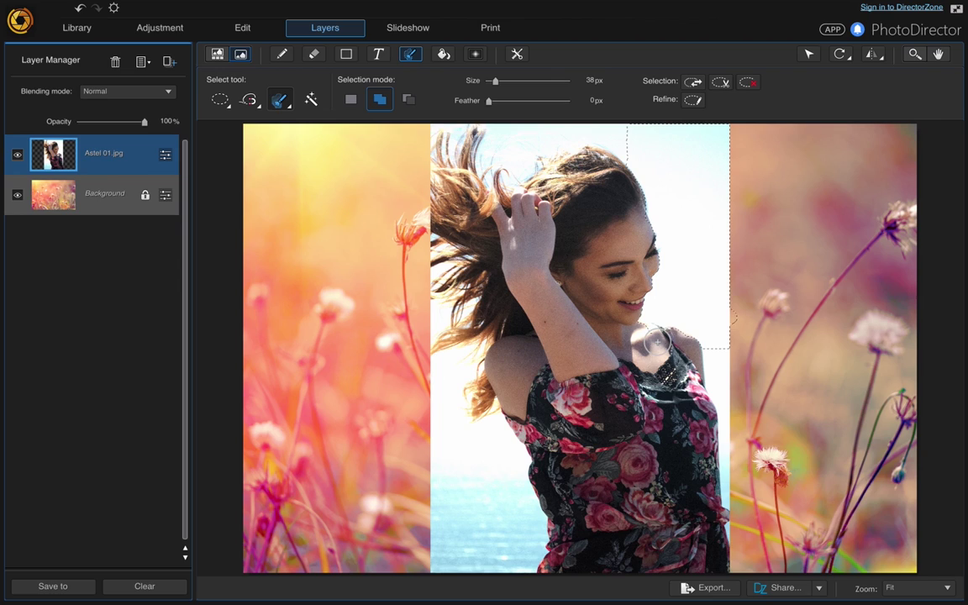
{"action": "scroll", "coordinate": [657, 341], "scroll_direction": "down", "scroll_amount": 2}
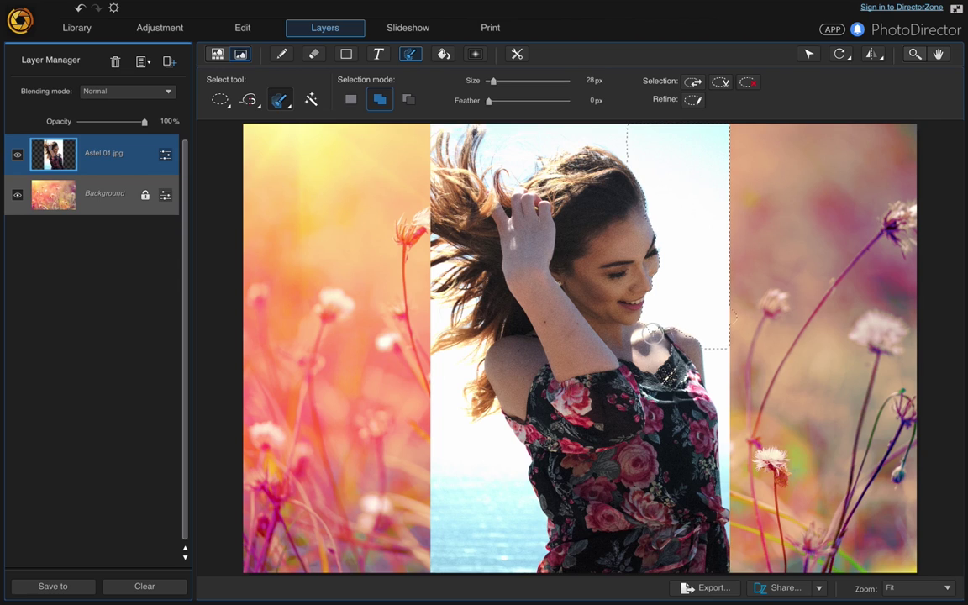
{"action": "scroll", "coordinate": [647, 218], "scroll_direction": "down", "scroll_amount": 2}
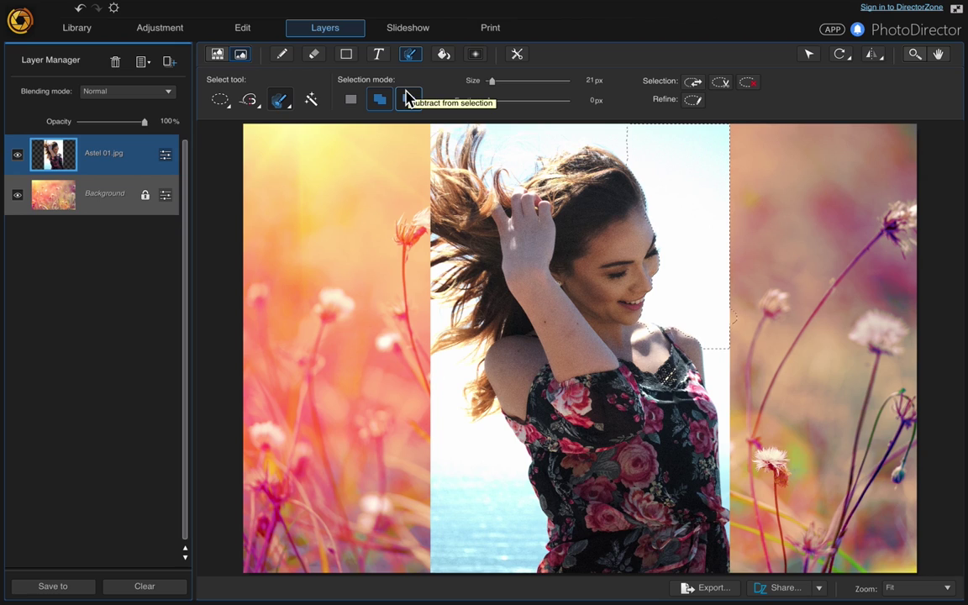
- Switch to Subtract from selection and shrink the brush to 1px along the hair edge
{"action": "left_click", "coordinate": [409, 99]}
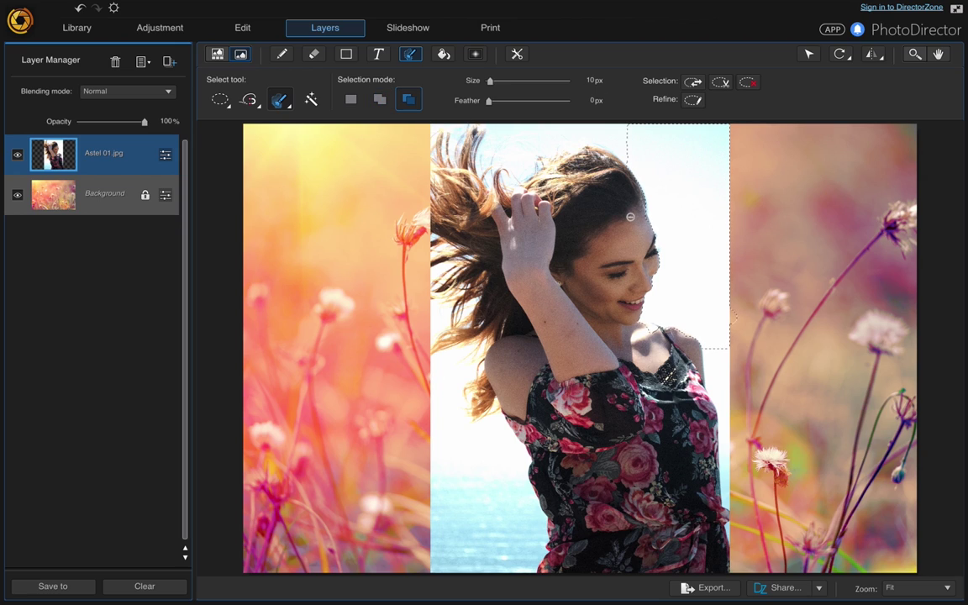
{"action": "scroll", "coordinate": [638, 216], "scroll_direction": "up", "scroll_amount": 3}
{"action": "scroll", "coordinate": [602, 311], "scroll_direction": "down", "scroll_amount": 5}
- Delete the selected sky, then return to Add to selection with a resized brush
{"action": "left_click", "coordinate": [720, 84]}
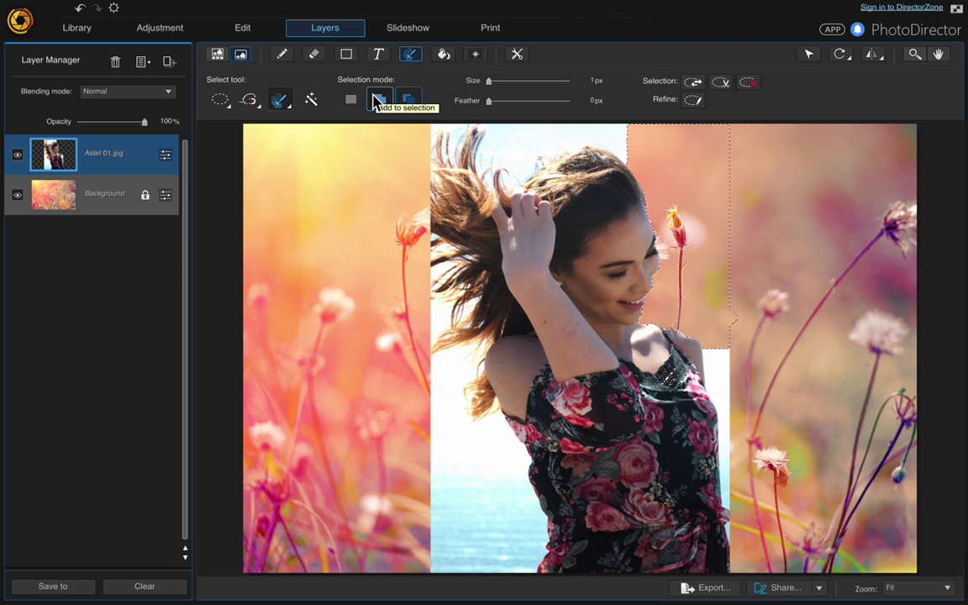
{"action": "left_click", "coordinate": [378, 100]}
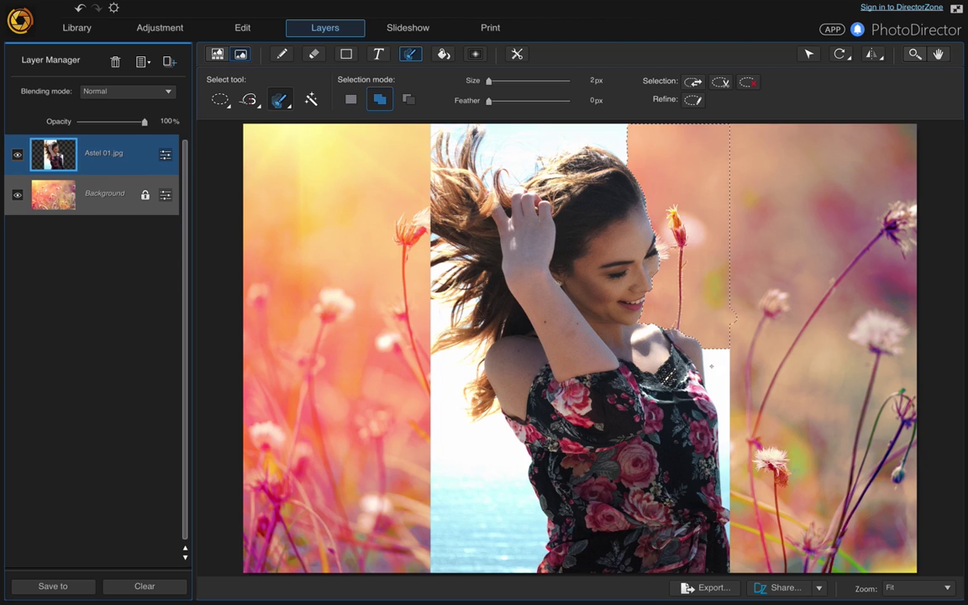
{"action": "key", "text": "bracketright"}
{"action": "key", "text": "bracketright"}
{"action": "key", "text": "bracketright"}
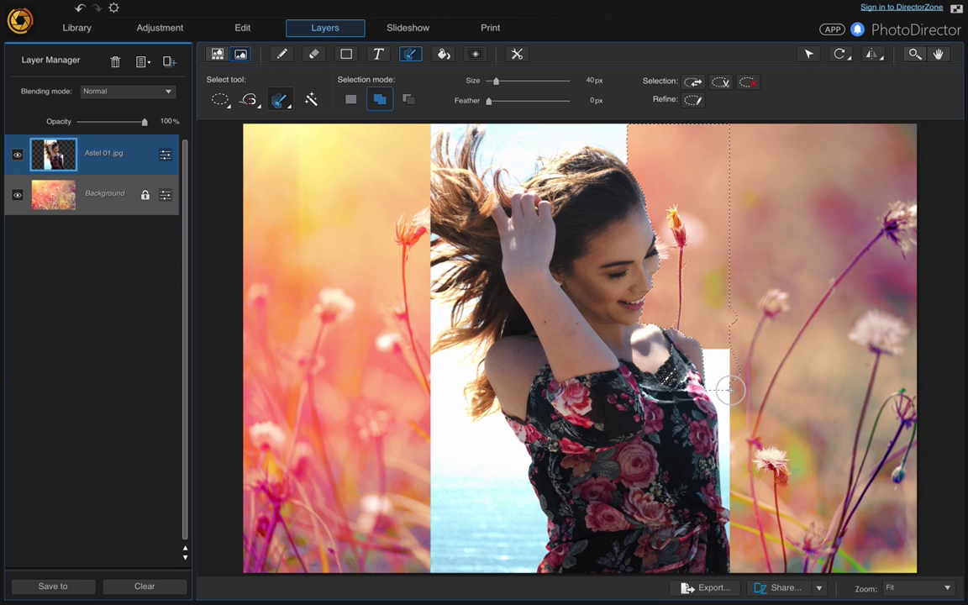
{"action": "key", "text": "bracketleft"}
- Select and delete the white strip along her right side, then start on the sky above her hair
{"action": "left_click_drag", "start_coordinate": [730, 389], "coordinate": [734, 534]}
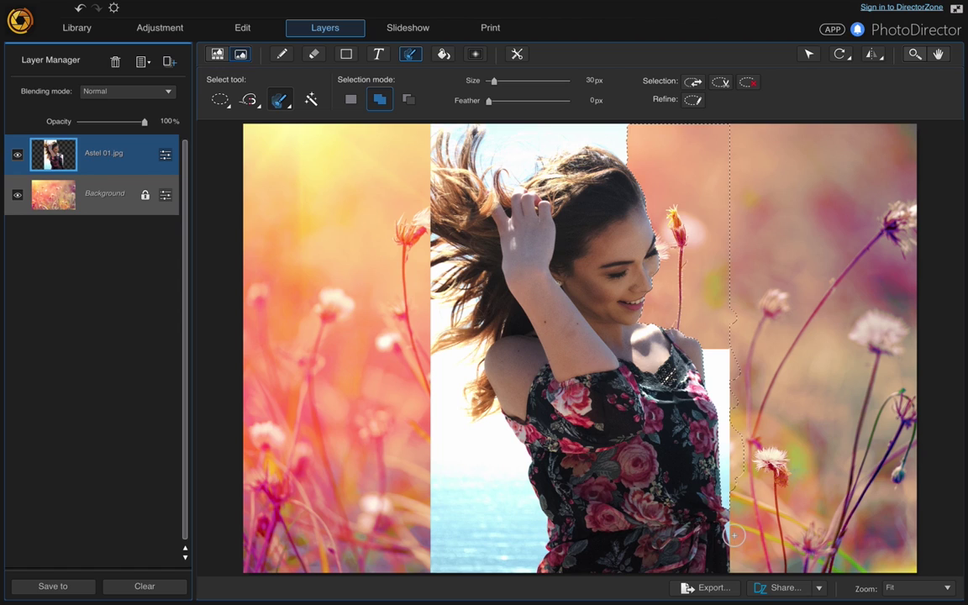
{"action": "key", "text": "bracketleft"}
{"action": "key", "text": "bracketleft"}
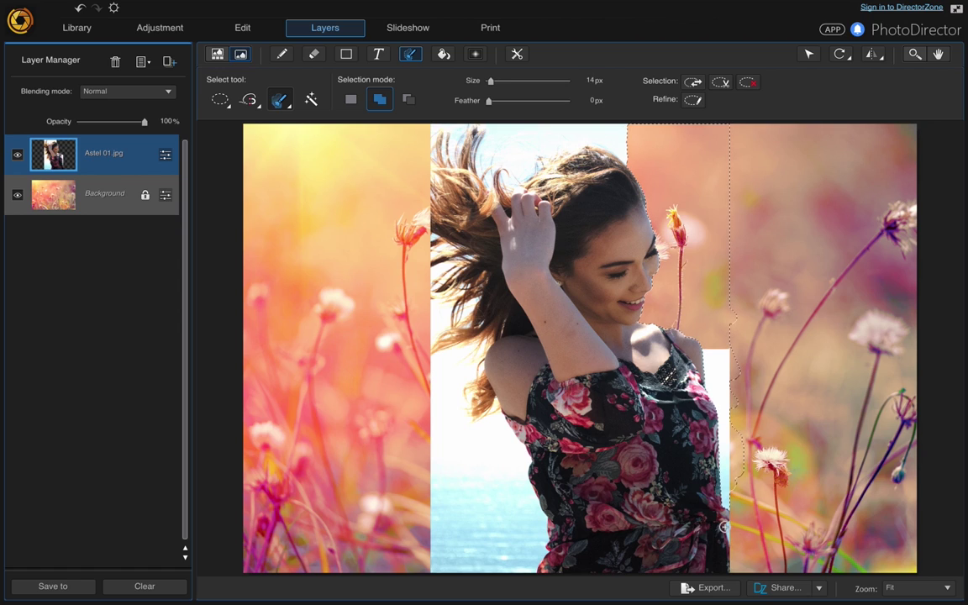
{"action": "left_click", "coordinate": [728, 82]}
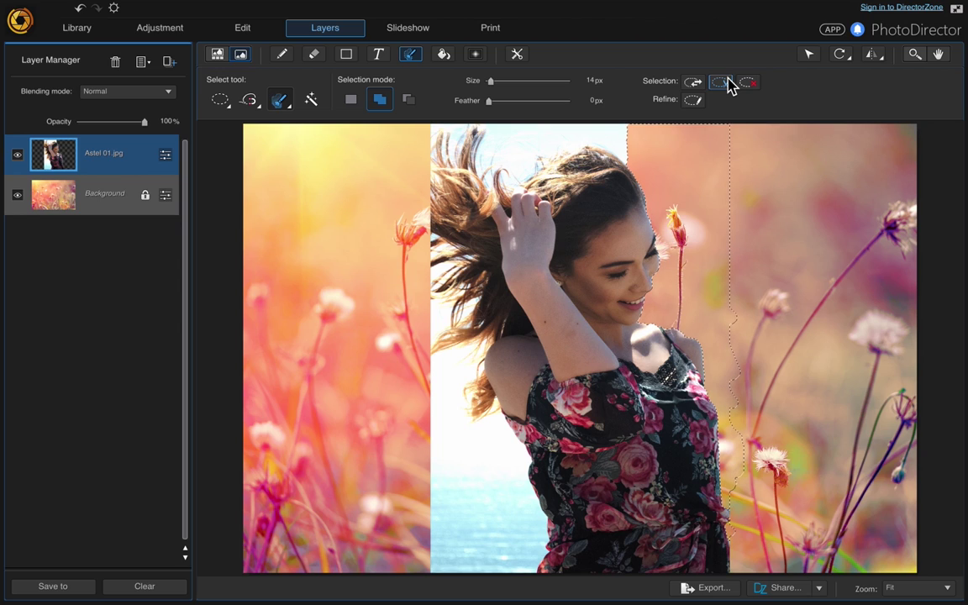
{"action": "mouse_move", "coordinate": [521, 132]}
{"action": "left_mouse_down"}
{"action": "mouse_move", "coordinate": [499, 133]}
{"action": "mouse_move", "coordinate": [638, 137]}
{"action": "mouse_move", "coordinate": [605, 140]}
{"action": "mouse_move", "coordinate": [607, 129]}
{"action": "mouse_move", "coordinate": [543, 157]}
{"action": "left_mouse_up"}
- Extend the selection along her hair's left edge and delete that sky
{"action": "key", "text": "bracketright"}
{"action": "key", "text": "bracketright"}
{"action": "key", "text": "bracketright"}
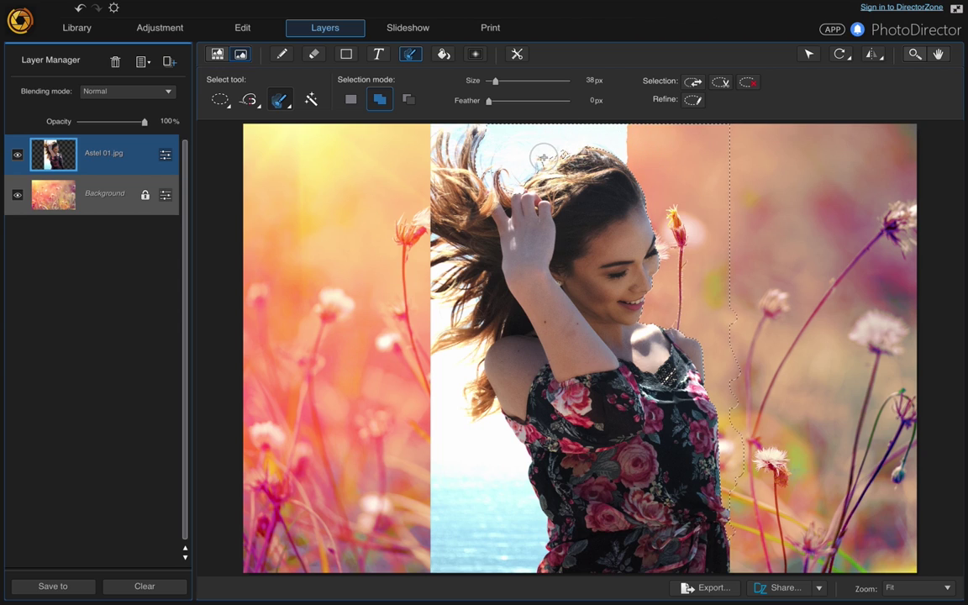
{"action": "mouse_move", "coordinate": [386, 341]}
{"action": "left_mouse_down"}
{"action": "mouse_move", "coordinate": [478, 357]}
{"action": "mouse_move", "coordinate": [450, 367]}
{"action": "mouse_move", "coordinate": [443, 406]}
{"action": "mouse_move", "coordinate": [484, 512]}
{"action": "mouse_move", "coordinate": [476, 454]}
{"action": "mouse_move", "coordinate": [497, 510]}
{"action": "mouse_move", "coordinate": [466, 545]}
{"action": "mouse_move", "coordinate": [381, 503]}
{"action": "left_mouse_up"}
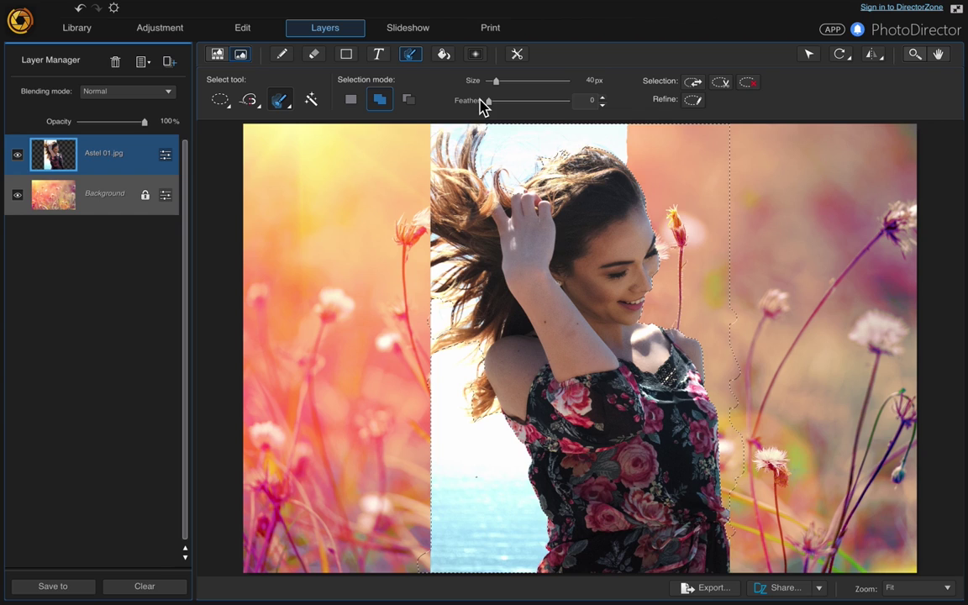
{"action": "scroll", "coordinate": [454, 141], "scroll_direction": "up", "scroll_amount": 1}
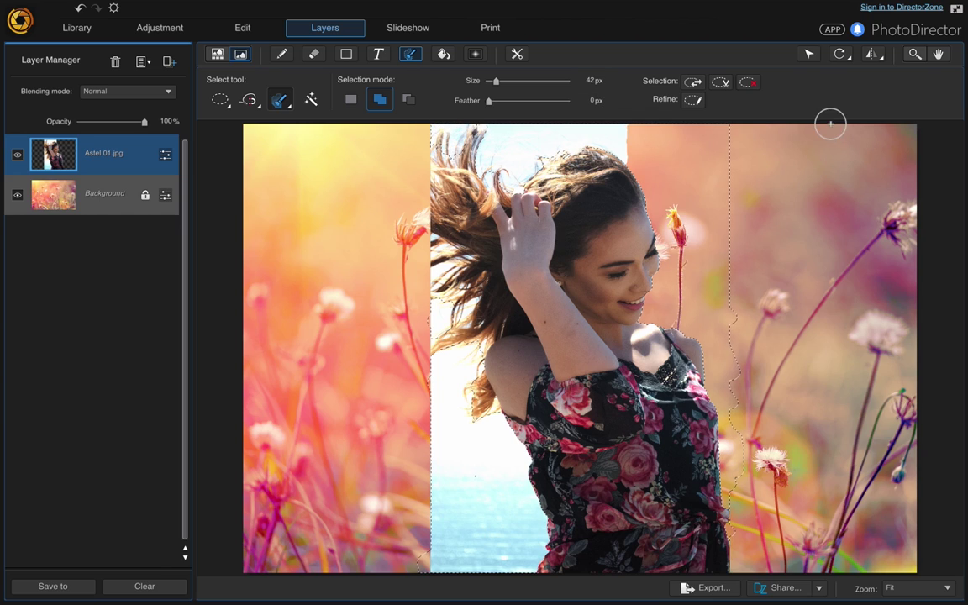
{"action": "left_click", "coordinate": [720, 84]}
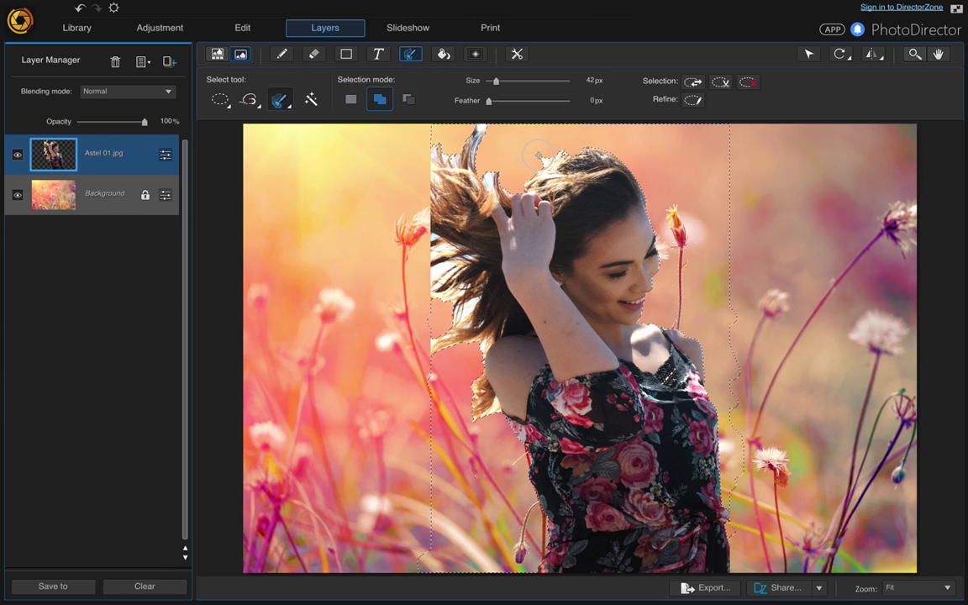
- Clear the selection so no outline remains around the woman
{"action": "scroll", "coordinate": [539, 155], "scroll_direction": "down", "scroll_amount": 2}
{"action": "scroll", "coordinate": [539, 156], "scroll_direction": "down", "scroll_amount": 2}
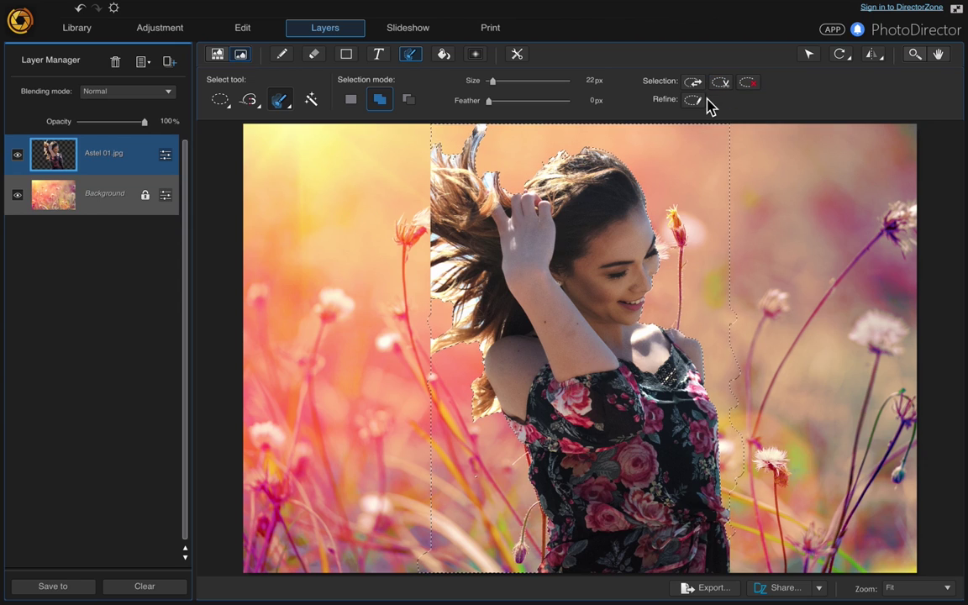
{"action": "left_click", "coordinate": [748, 84]}
- Make the woman's Astel 01.jpg layer the active layer
{"action": "left_click", "coordinate": [144, 197]}
{"action": "left_click", "coordinate": [107, 157]}
{"action": "left_click", "coordinate": [114, 202]}
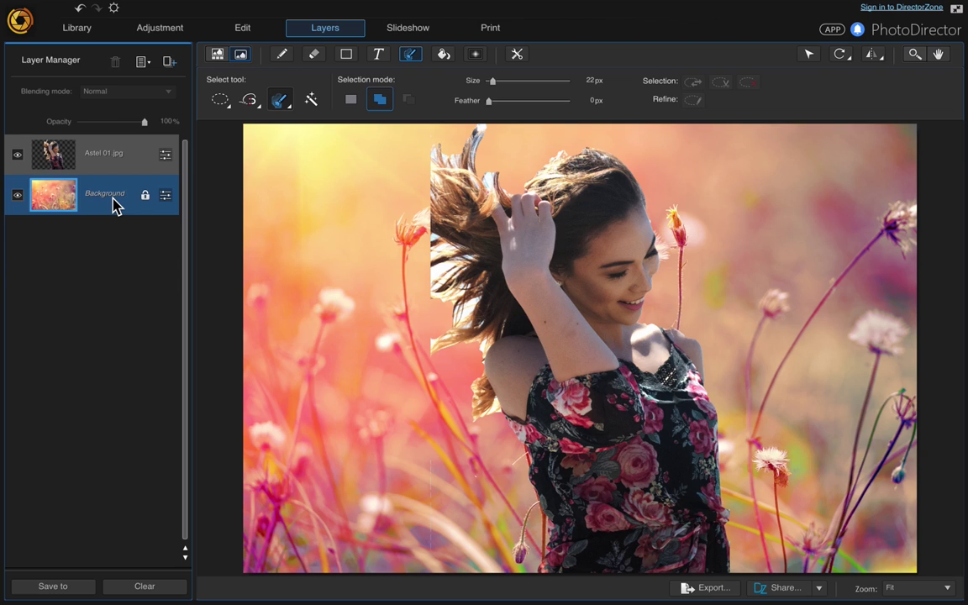
{"action": "left_click", "coordinate": [114, 173]}
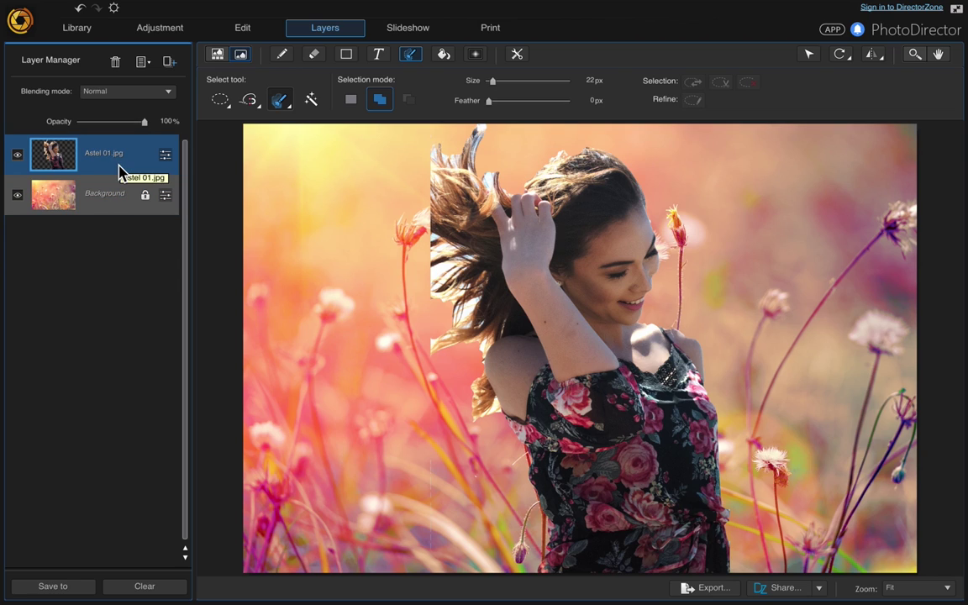
- Move the woman to the canvas's left edge and enlarge her slightly
{"action": "left_click", "coordinate": [809, 55]}
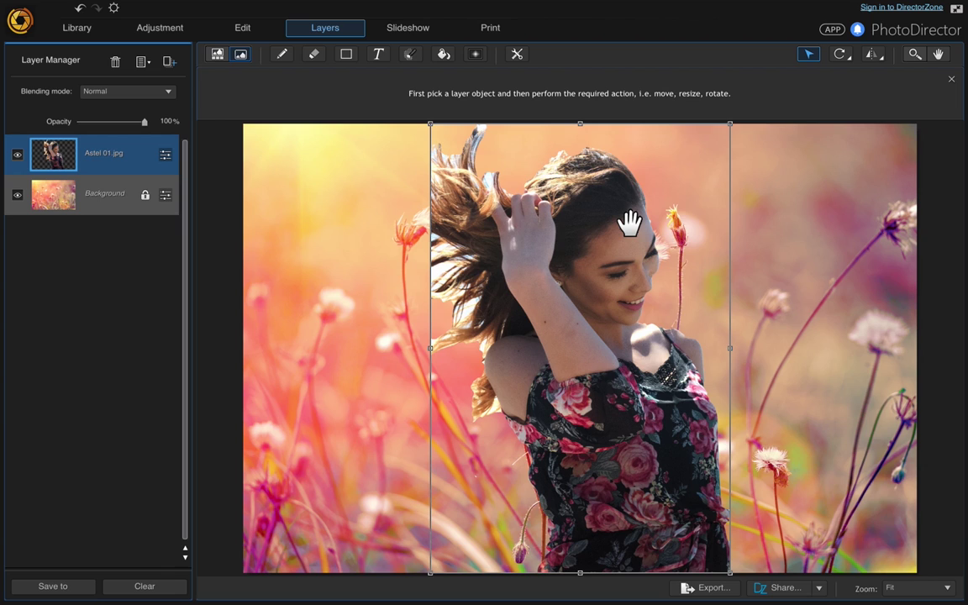
{"action": "mouse_move", "coordinate": [628, 221]}
{"action": "left_mouse_down"}
{"action": "mouse_move", "coordinate": [400, 220]}
{"action": "mouse_move", "coordinate": [395, 202]}
{"action": "left_mouse_up"}
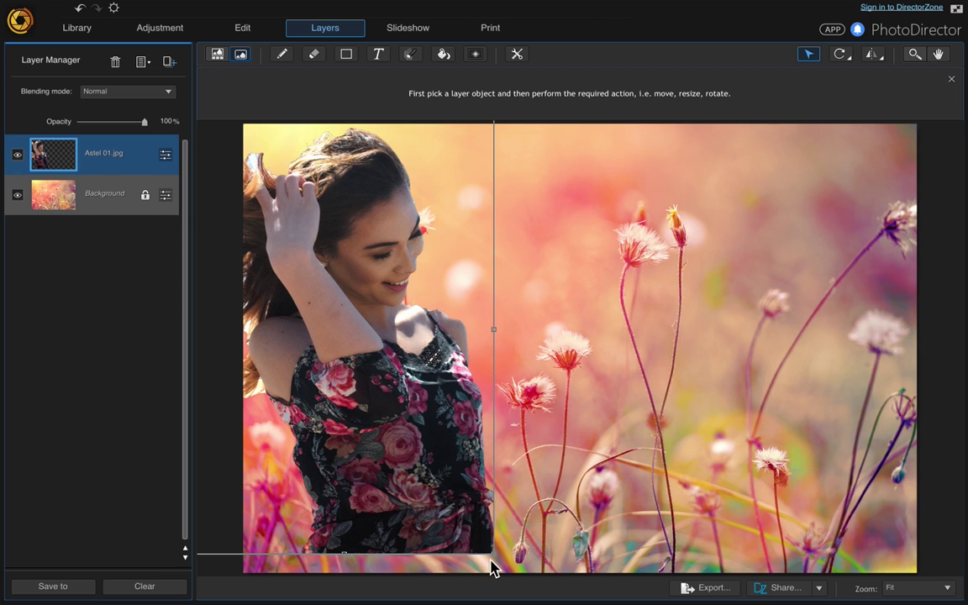
{"action": "left_click_drag", "start_coordinate": [491, 552], "coordinate": [514, 572]}
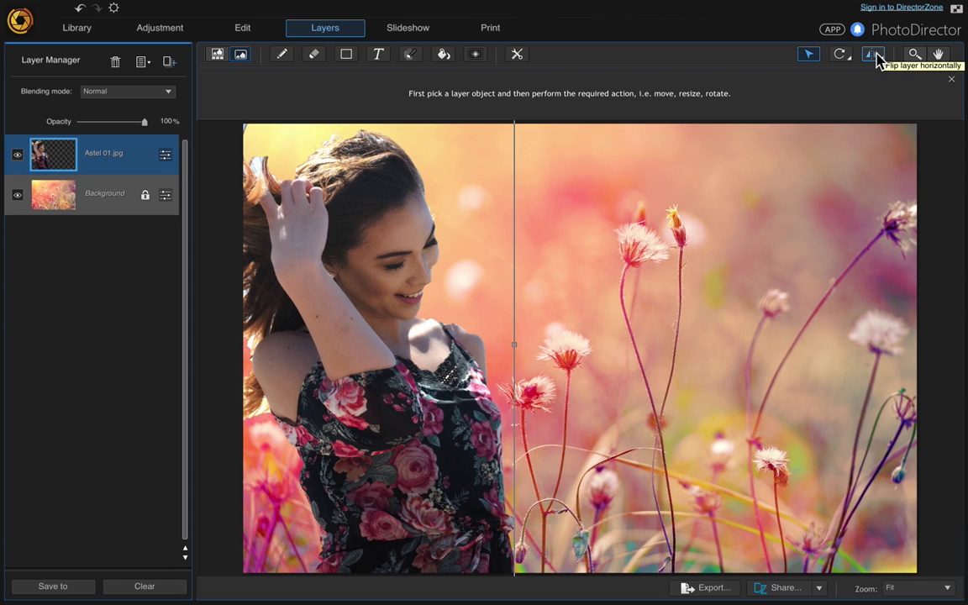
- Flip and shift the woman, then return her unflipped to the top-left, enlarged to the canvas bottom
{"action": "left_click", "coordinate": [876, 59]}
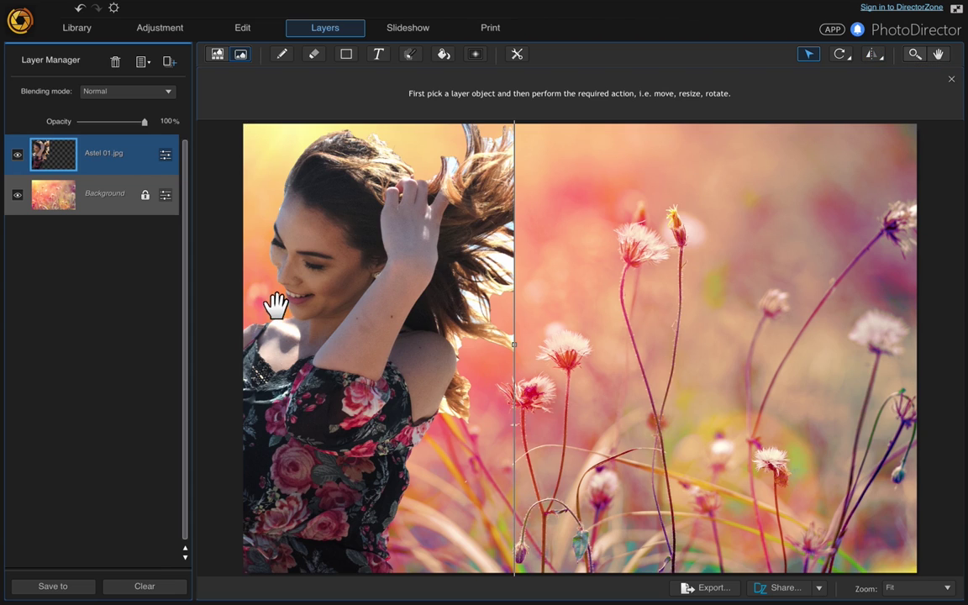
{"action": "left_click_drag", "start_coordinate": [345, 304], "coordinate": [781, 302]}
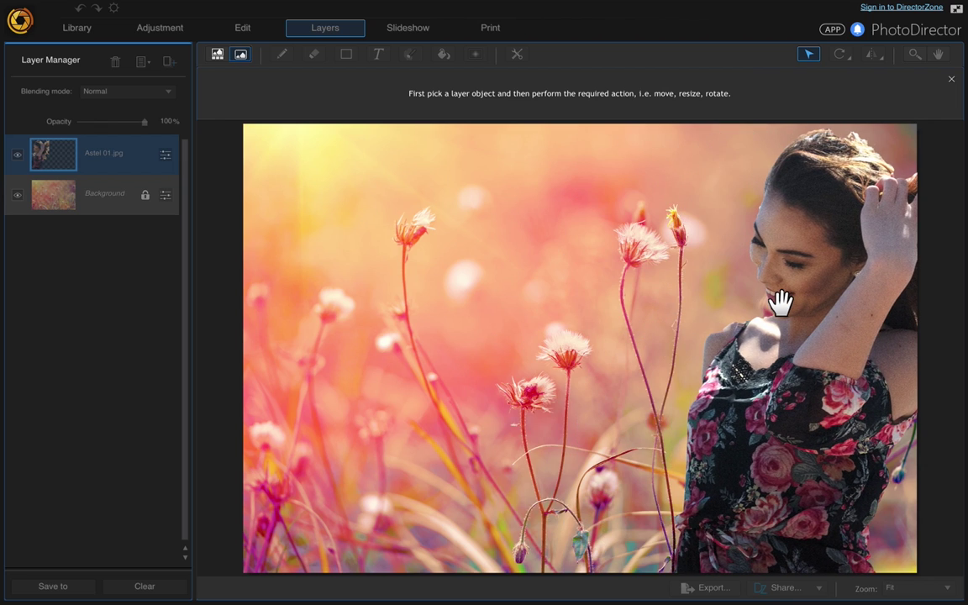
{"action": "mouse_move", "coordinate": [780, 302]}
{"action": "left_mouse_down"}
{"action": "mouse_move", "coordinate": [690, 278]}
{"action": "mouse_move", "coordinate": [672, 252]}
{"action": "left_mouse_up"}
{"action": "left_click", "coordinate": [874, 54]}
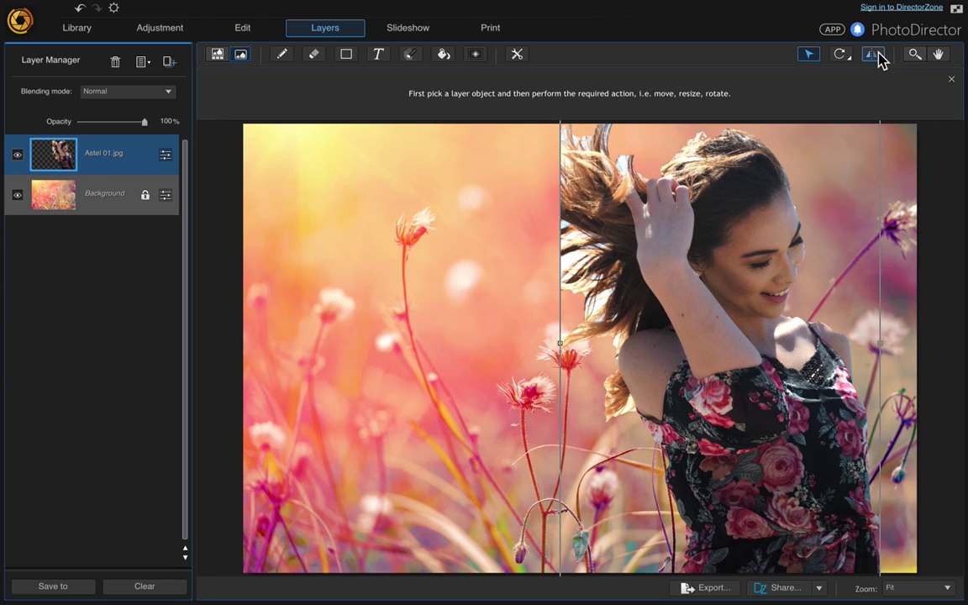
{"action": "mouse_move", "coordinate": [728, 223]}
{"action": "left_mouse_down"}
{"action": "mouse_move", "coordinate": [420, 236]}
{"action": "mouse_move", "coordinate": [293, 189]}
{"action": "mouse_move", "coordinate": [285, 156]}
{"action": "left_mouse_up"}
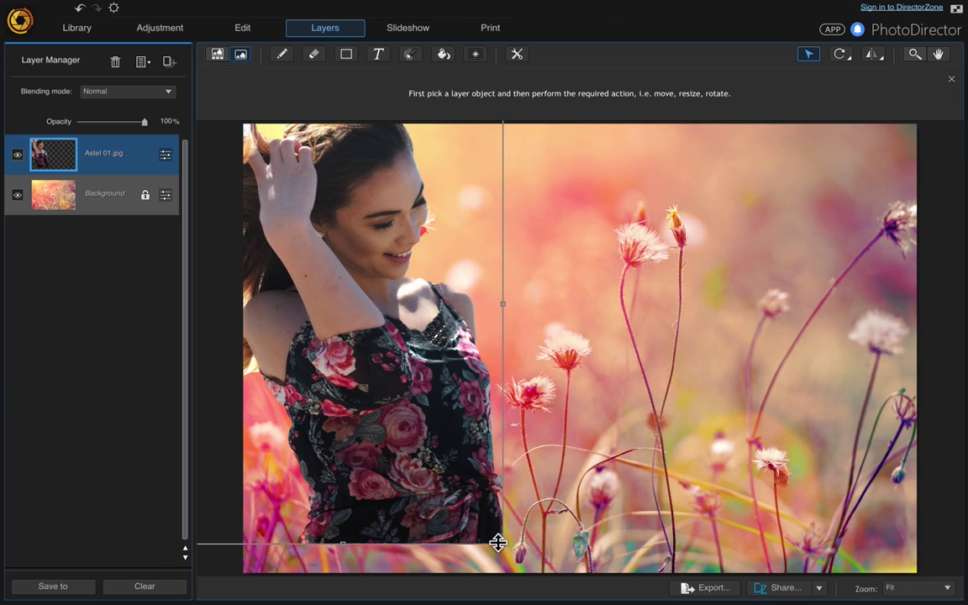
{"action": "left_click_drag", "start_coordinate": [499, 544], "coordinate": [523, 580]}
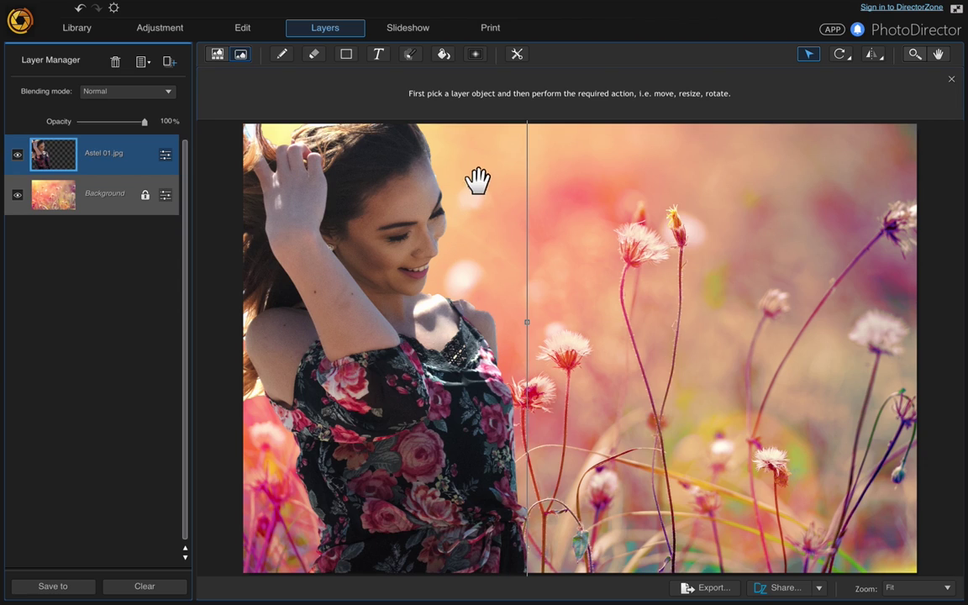
- Apply a circular Blur Tools soft focus centered on her face with a stronger blur degree
{"action": "left_click", "coordinate": [518, 53]}
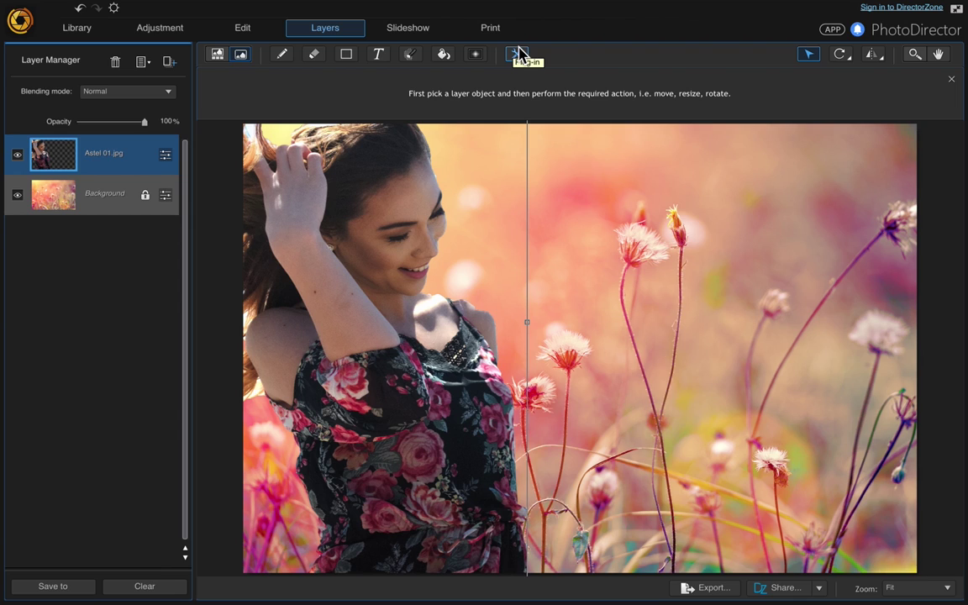
{"action": "left_click", "coordinate": [519, 53]}
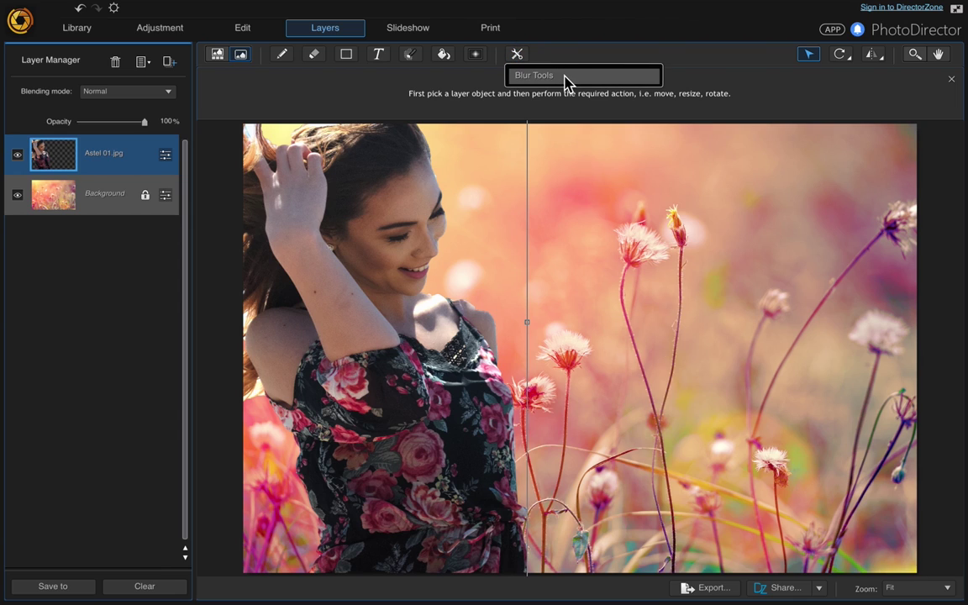
{"action": "left_click", "coordinate": [565, 77]}
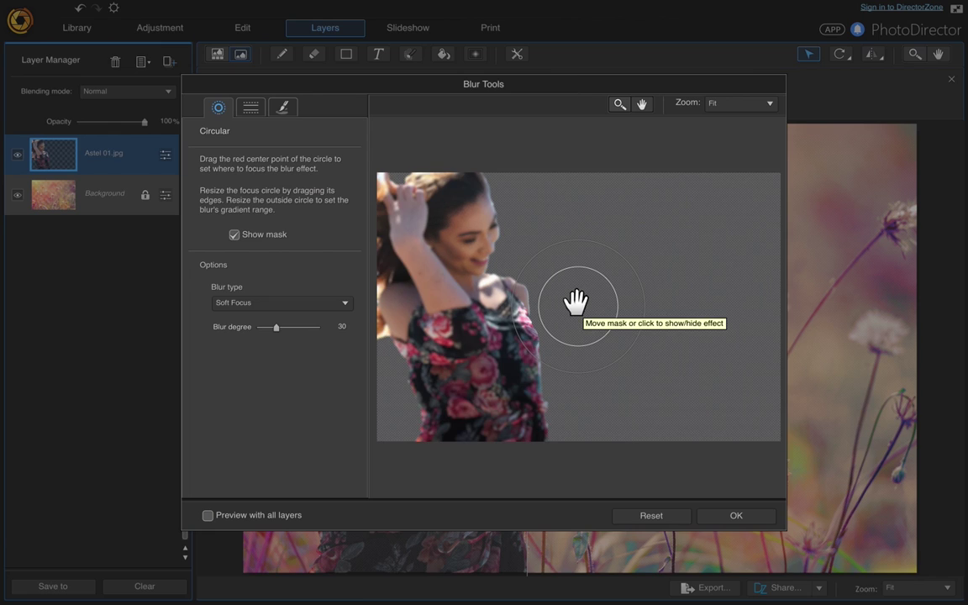
{"action": "mouse_move", "coordinate": [576, 301]}
{"action": "left_mouse_down"}
{"action": "mouse_move", "coordinate": [461, 239]}
{"action": "mouse_move", "coordinate": [474, 246]}
{"action": "left_mouse_up"}
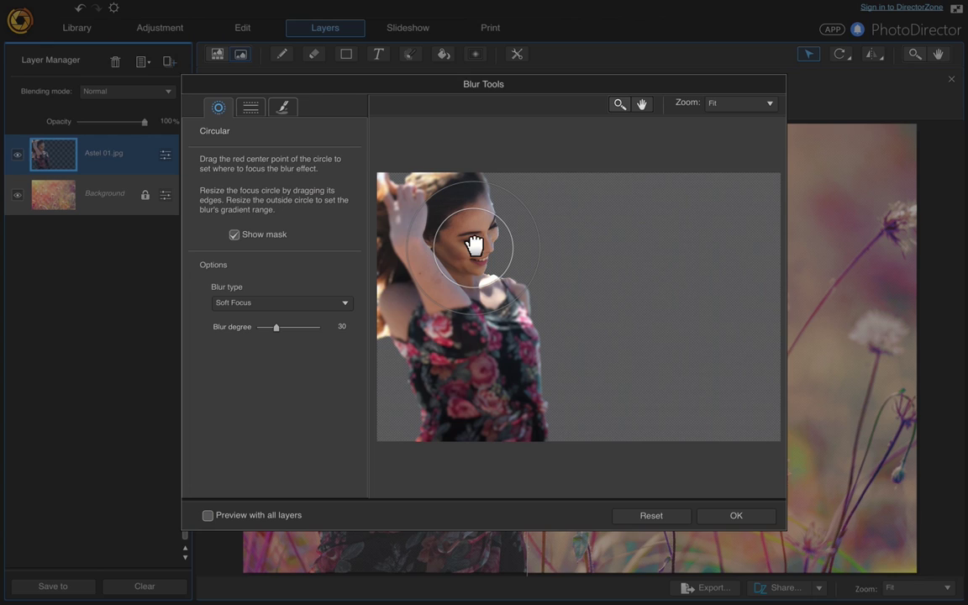
{"action": "mouse_move", "coordinate": [276, 327]}
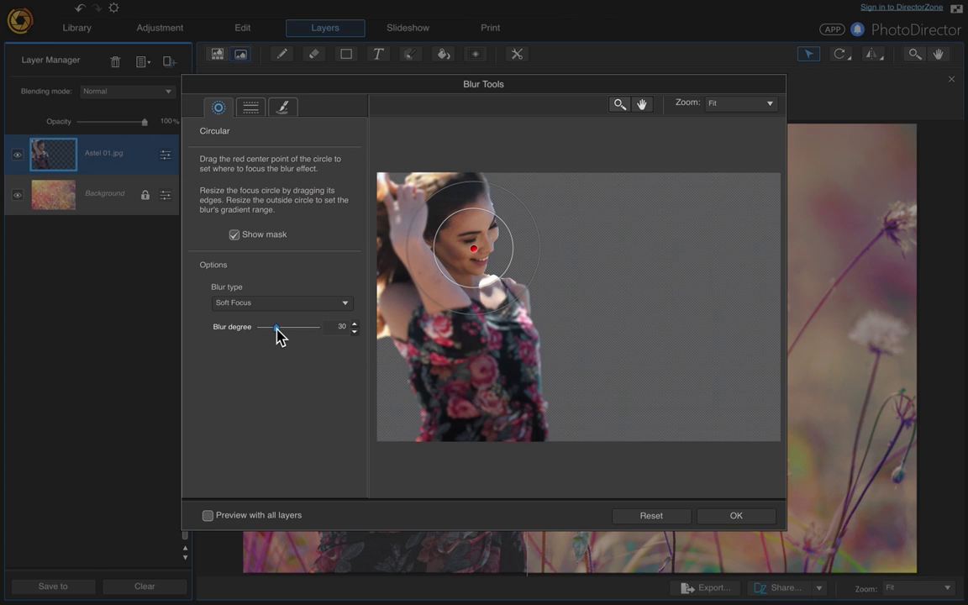
{"action": "left_click_drag", "start_coordinate": [277, 328], "coordinate": [286, 329]}
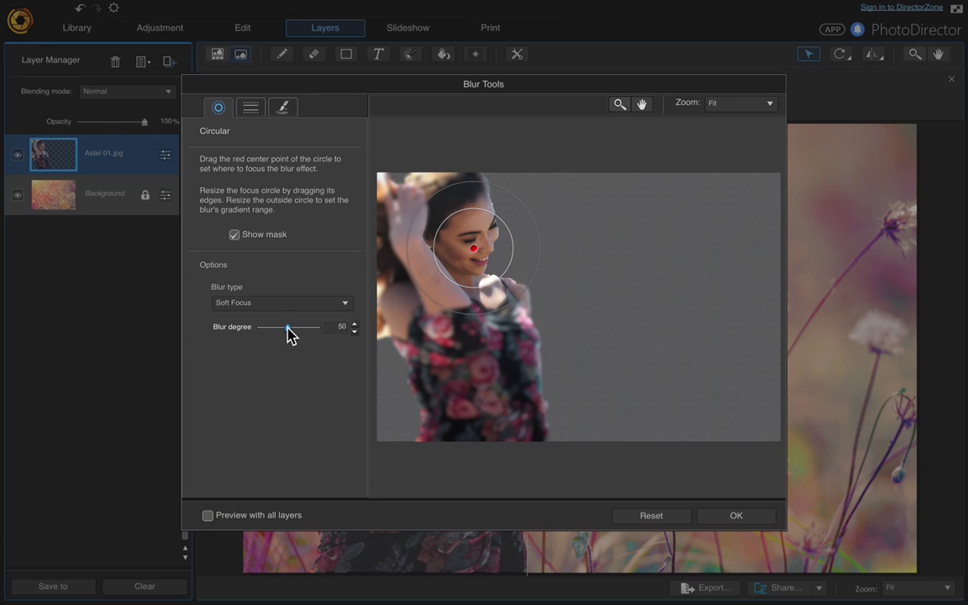
{"action": "left_click", "coordinate": [741, 518]}
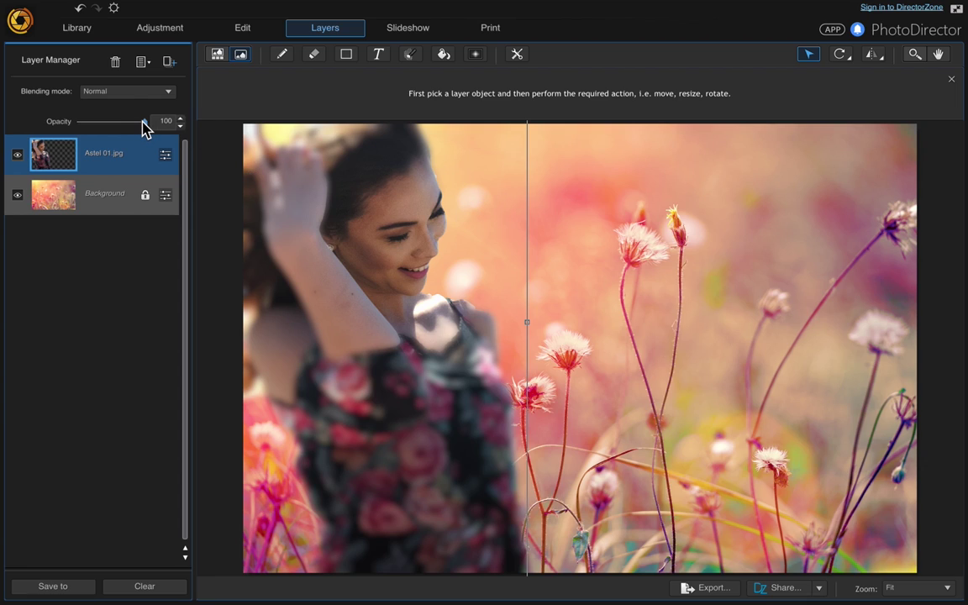
- Fade the woman layer to 55% opacity, move her up-left, enlarge her, then select the Background layer
{"action": "left_click_drag", "start_coordinate": [142, 121], "coordinate": [115, 123]}
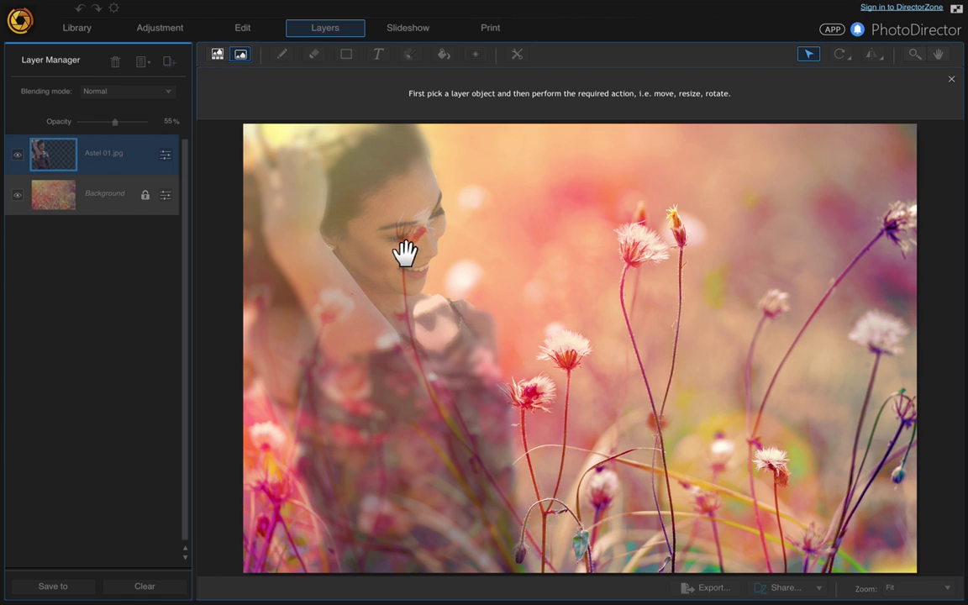
{"action": "left_click_drag", "start_coordinate": [404, 252], "coordinate": [380, 246]}
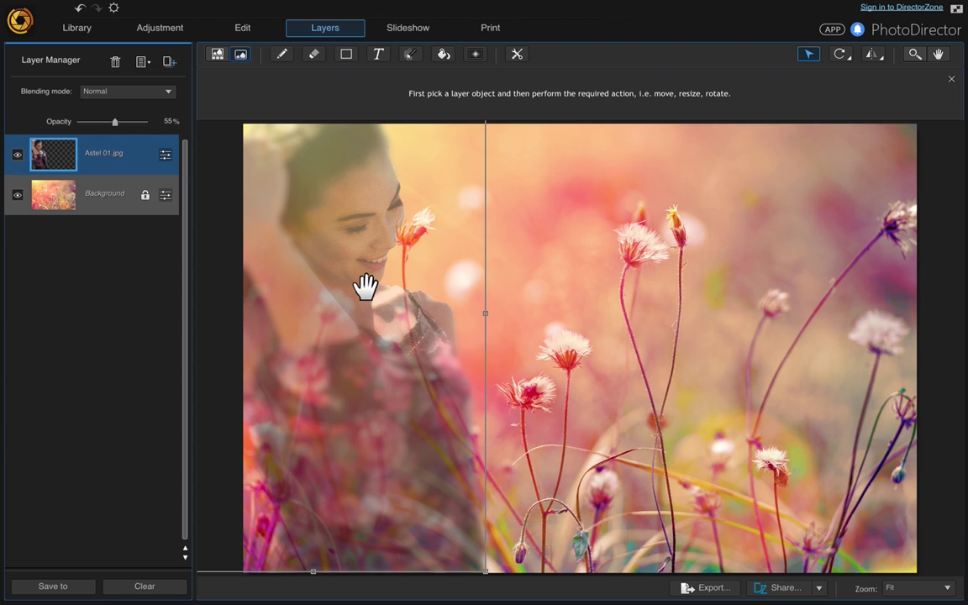
{"action": "left_click_drag", "start_coordinate": [366, 287], "coordinate": [357, 290]}
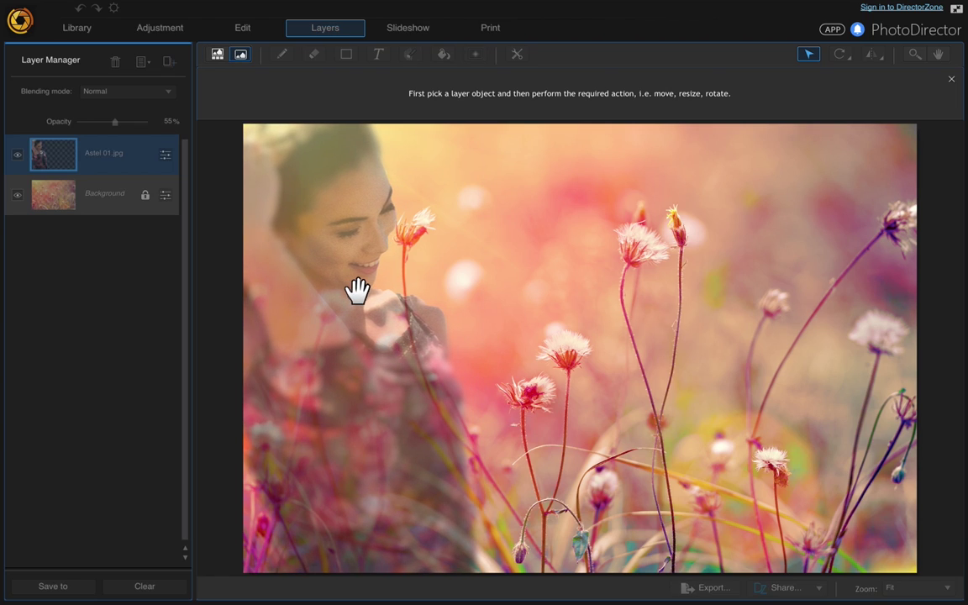
{"action": "left_click_drag", "start_coordinate": [358, 290], "coordinate": [347, 283]}
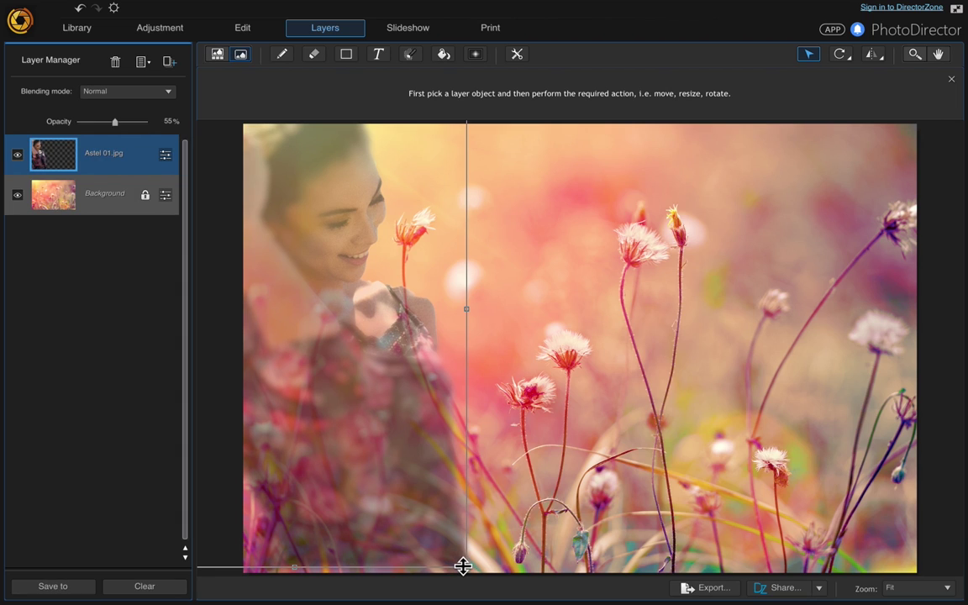
{"action": "left_click_drag", "start_coordinate": [467, 570], "coordinate": [492, 588]}
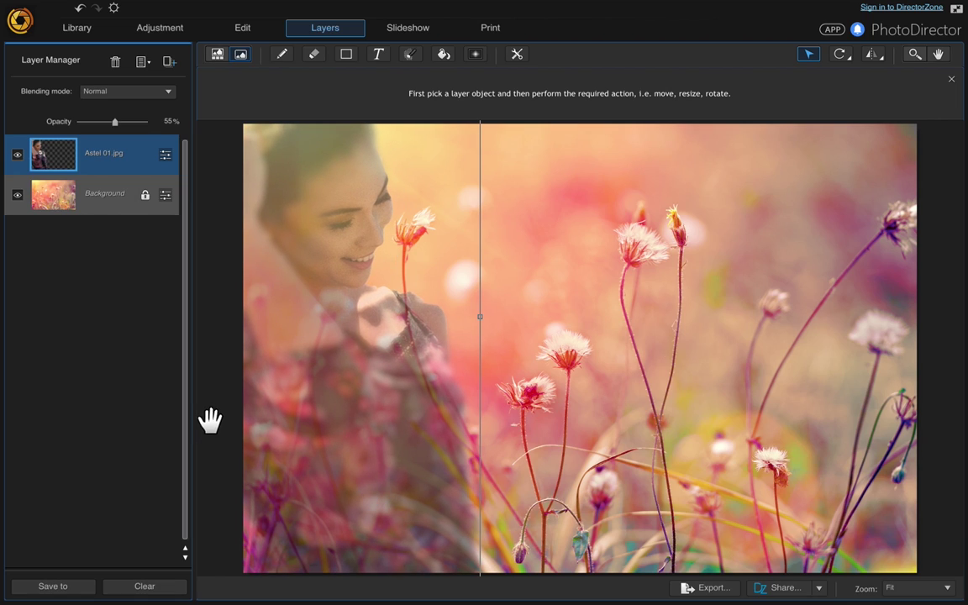
{"action": "left_click", "coordinate": [107, 209]}
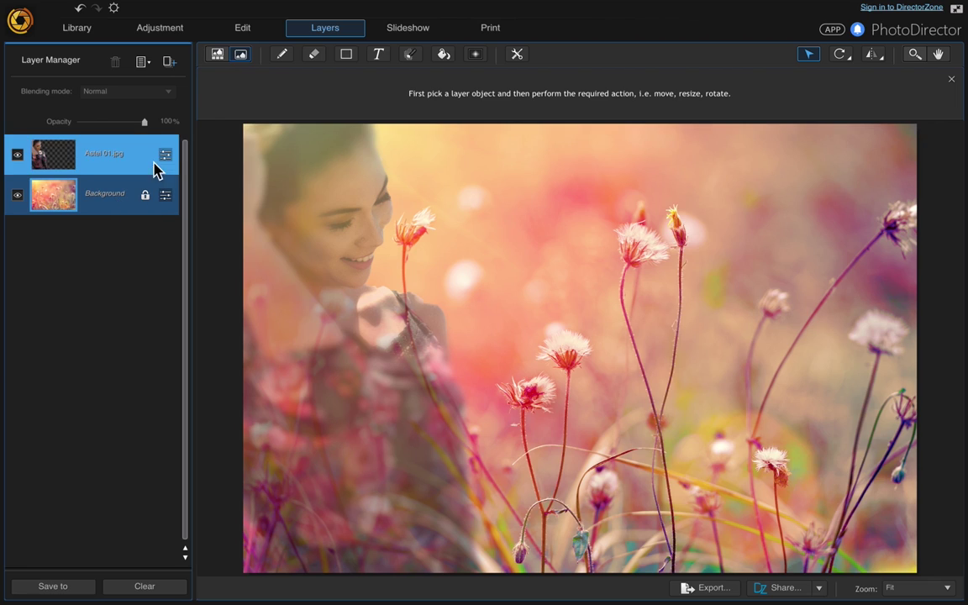
- Merge All layers from the layer options menu into one Background image
{"action": "left_click", "coordinate": [150, 65]}
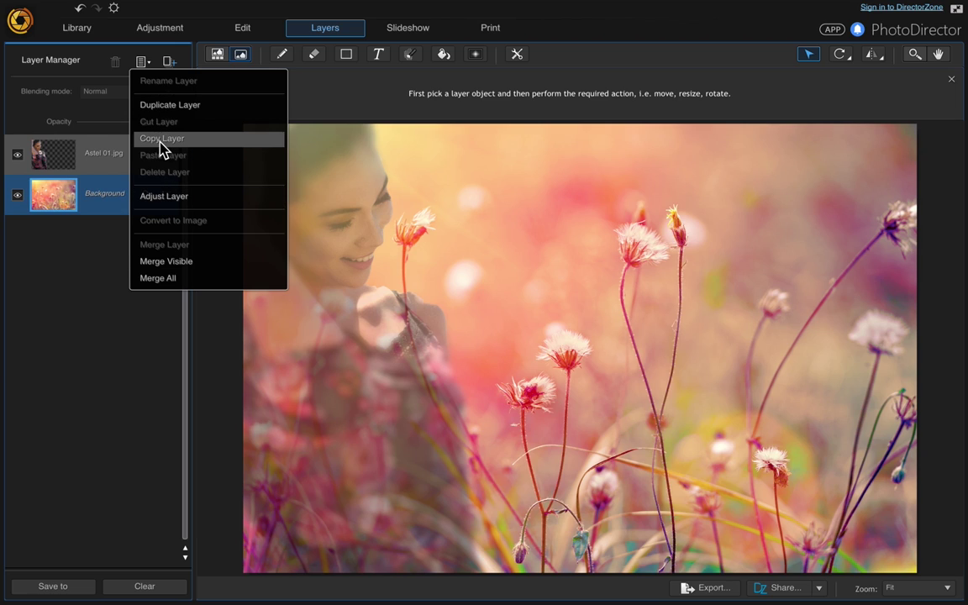
{"action": "left_click", "coordinate": [167, 284]}
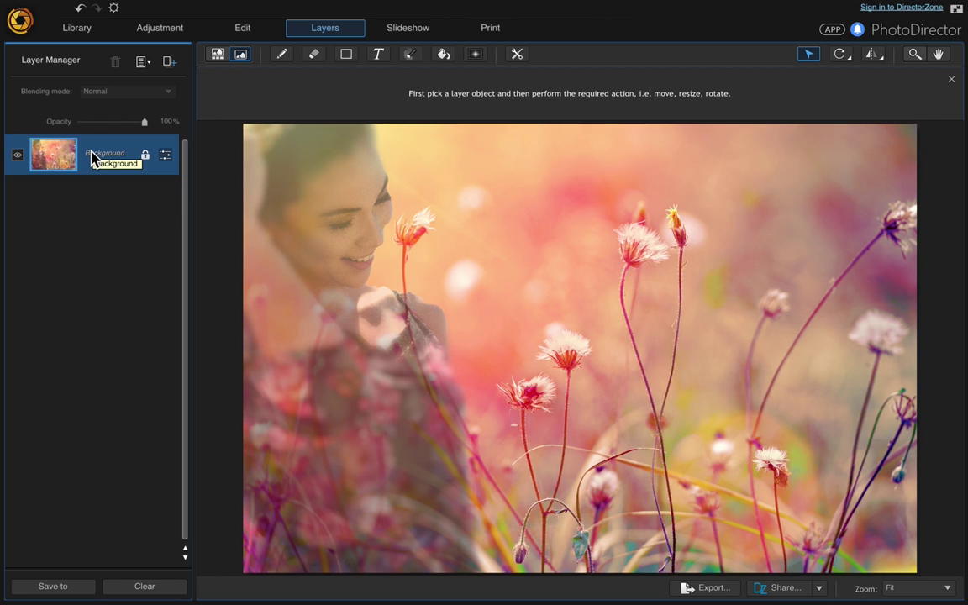
{"action": "mouse_move", "coordinate": [164, 7]}
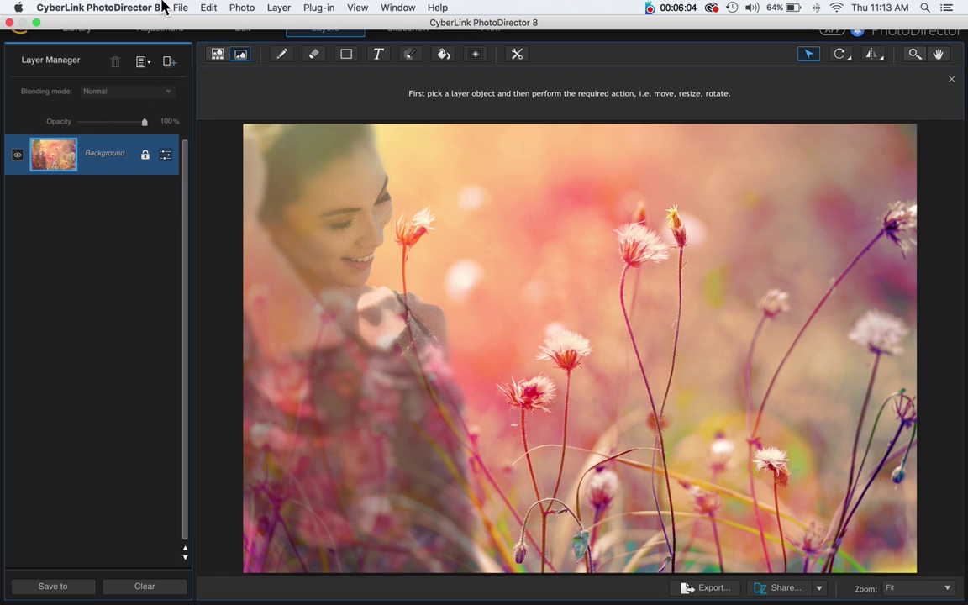
{"action": "left_click", "coordinate": [183, 9]}
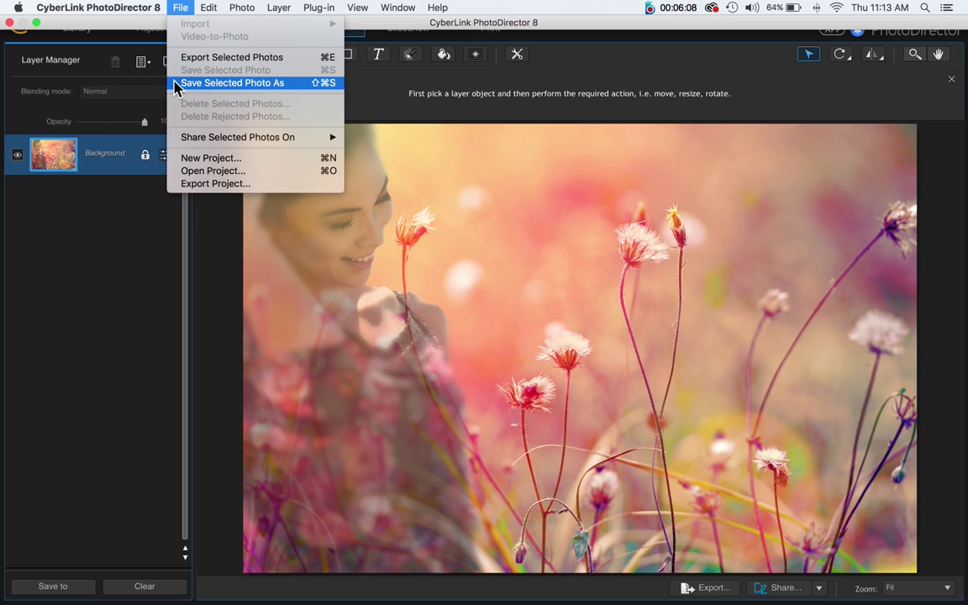
{"action": "left_click", "coordinate": [94, 227]}
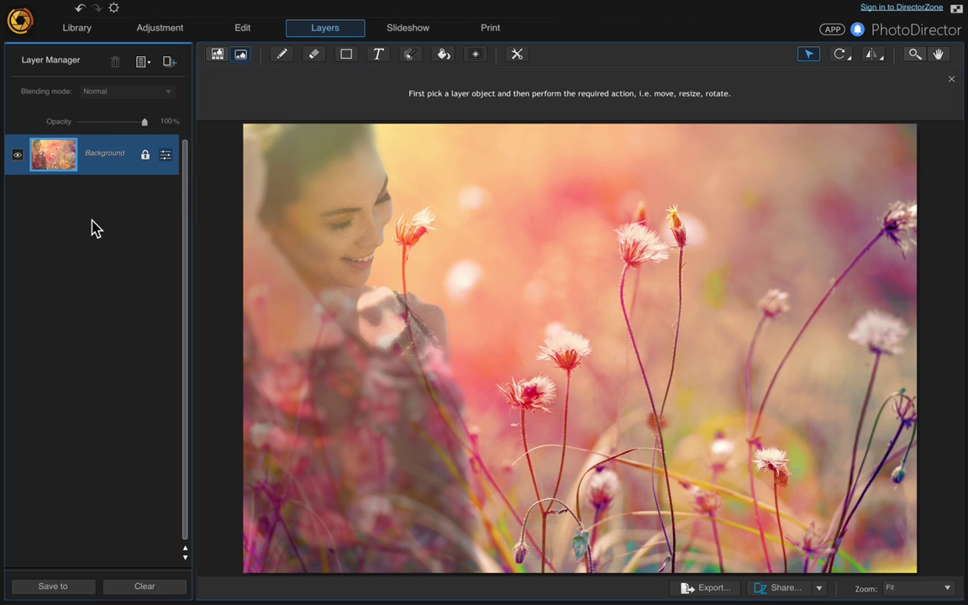